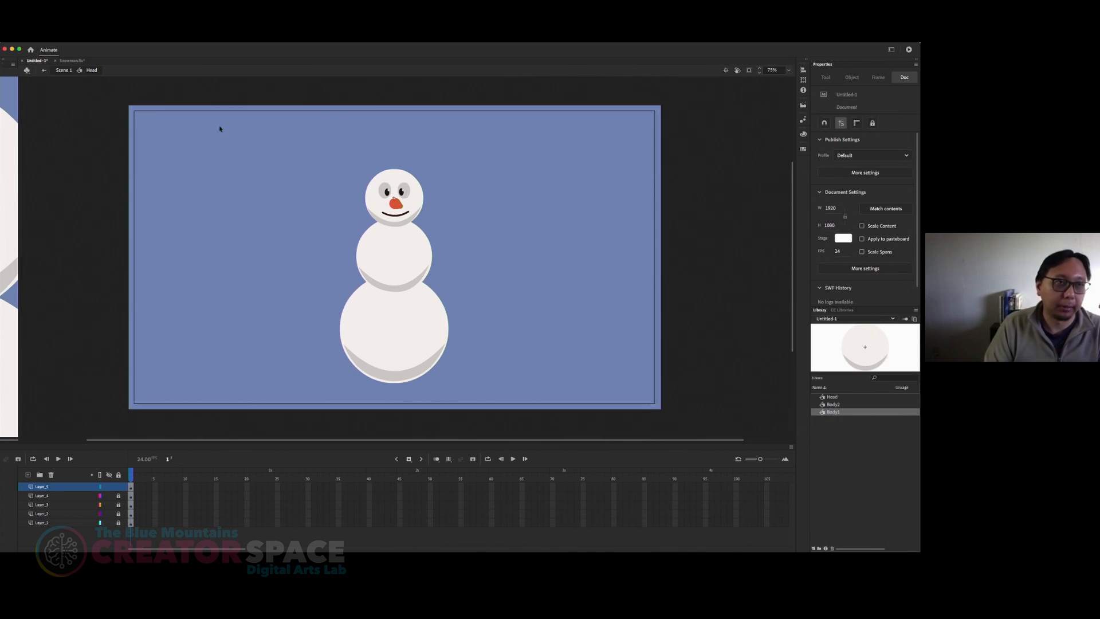
Leave the Head symbol's editing mode and return to Scene 1
{"action": "left_click", "coordinate": [64, 70]}
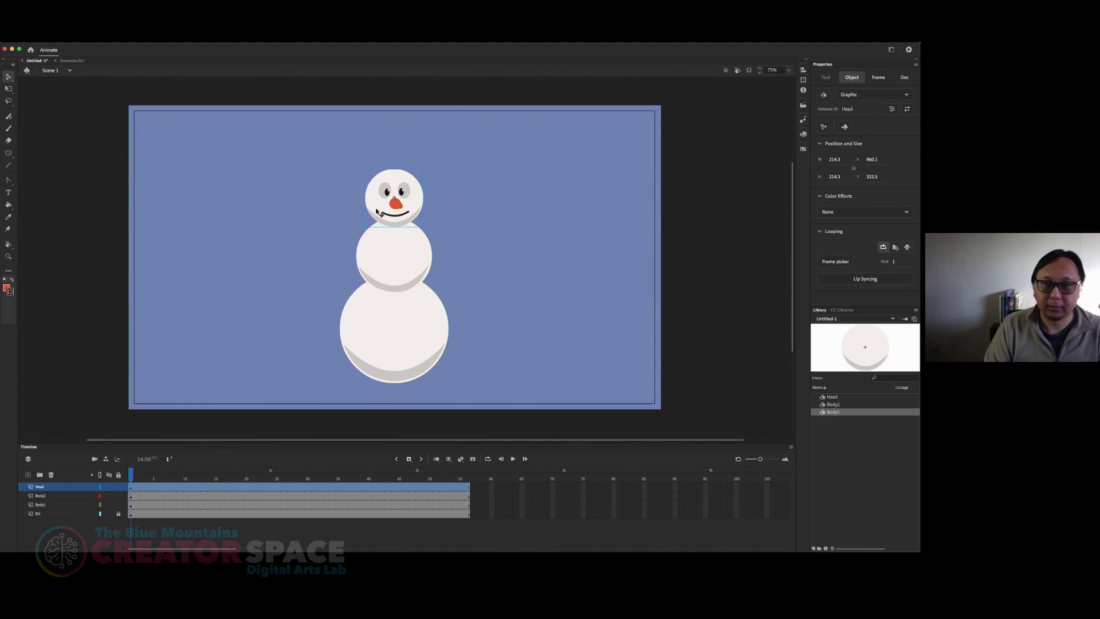
Try moving the snowman's head to different spots away from its body, undoing each move
{"action": "left_click", "coordinate": [452, 198]}
{"action": "left_click_drag", "start_coordinate": [403, 196], "coordinate": [510, 140]}
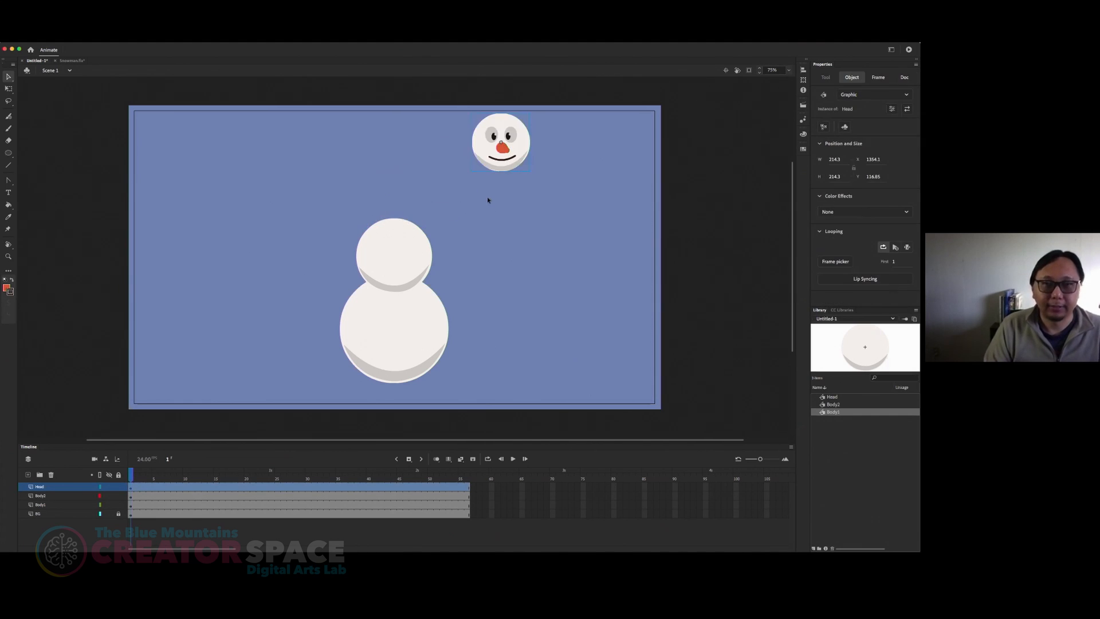
{"action": "key", "text": "super+z"}
{"action": "left_click_drag", "start_coordinate": [390, 208], "coordinate": [280, 165]}
{"action": "key", "text": "super+z"}
{"action": "left_click_drag", "start_coordinate": [386, 213], "coordinate": [449, 160]}
{"action": "key", "text": "super+z"}
Try rotating the snowman's head counterclockwise with Free Transform at frame 1, and undo the rotation
{"action": "left_click", "coordinate": [186, 486]}
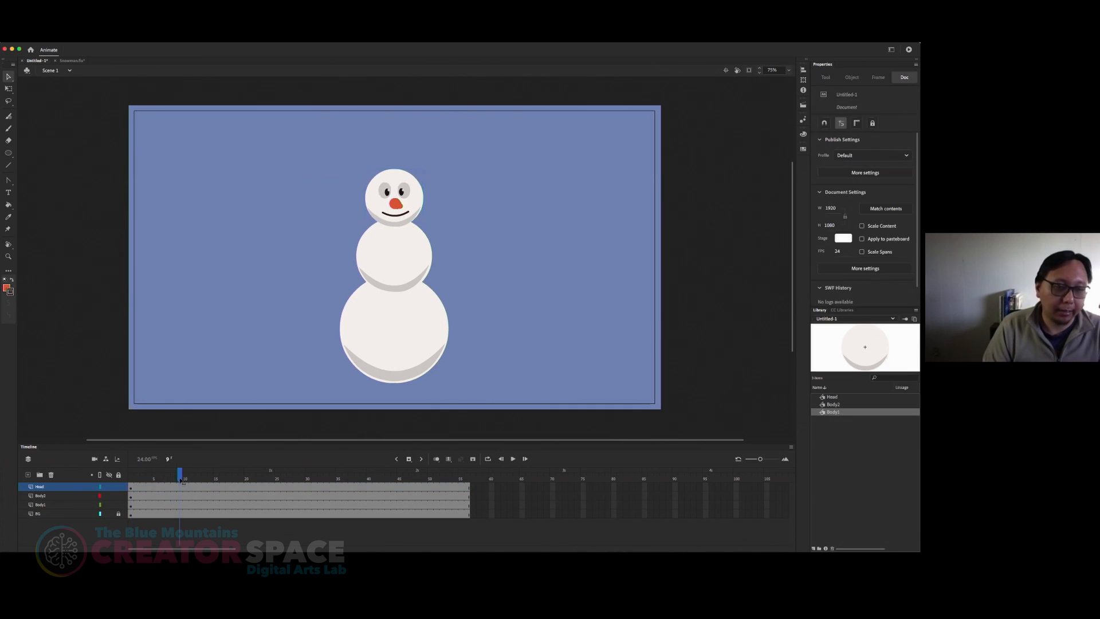
{"action": "left_click_drag", "start_coordinate": [150, 475], "coordinate": [131, 475]}
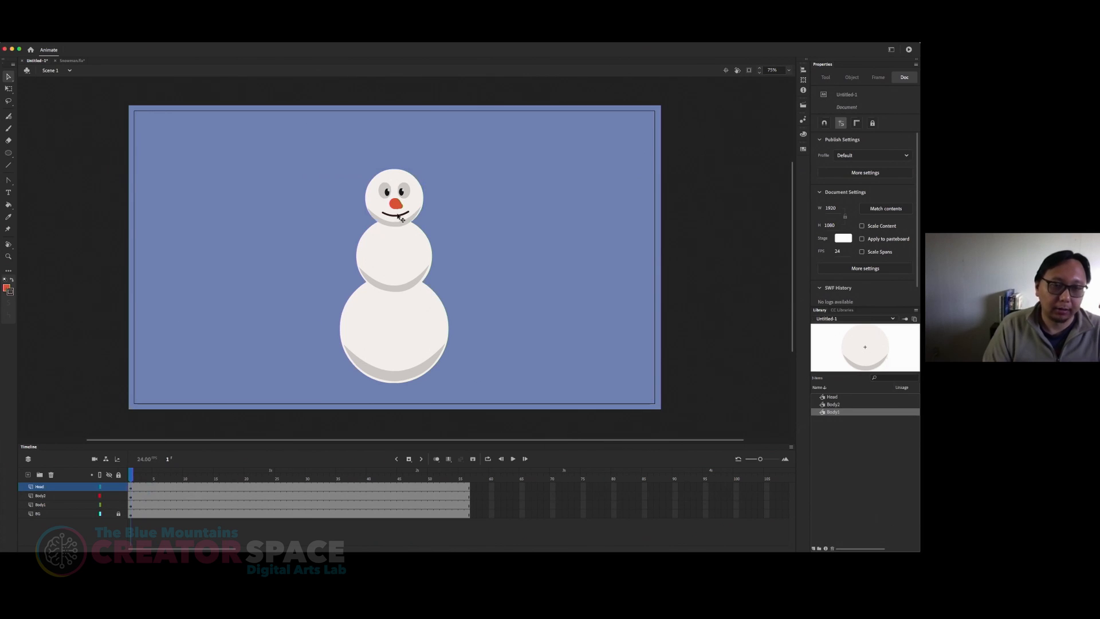
{"action": "left_click", "coordinate": [401, 197]}
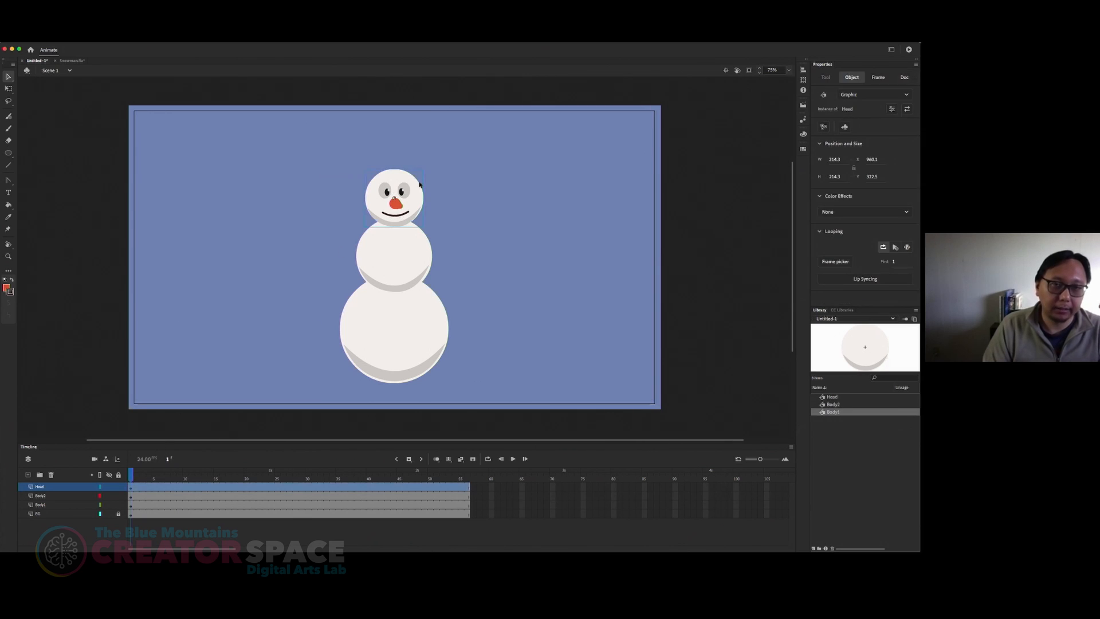
{"action": "key", "text": "q"}
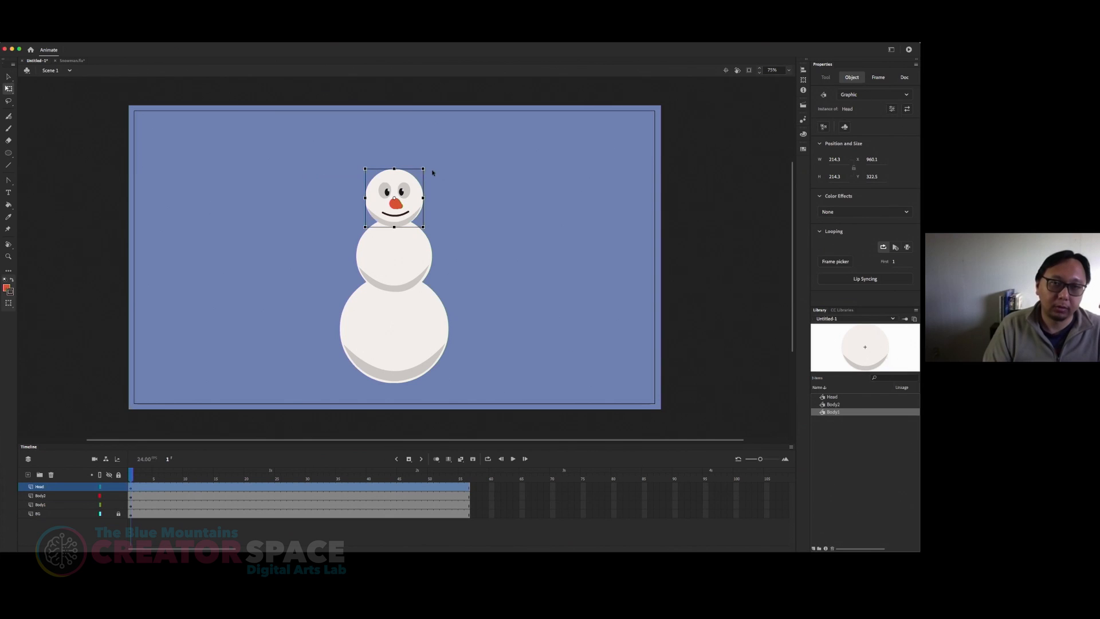
{"action": "left_click_drag", "start_coordinate": [430, 173], "coordinate": [411, 150]}
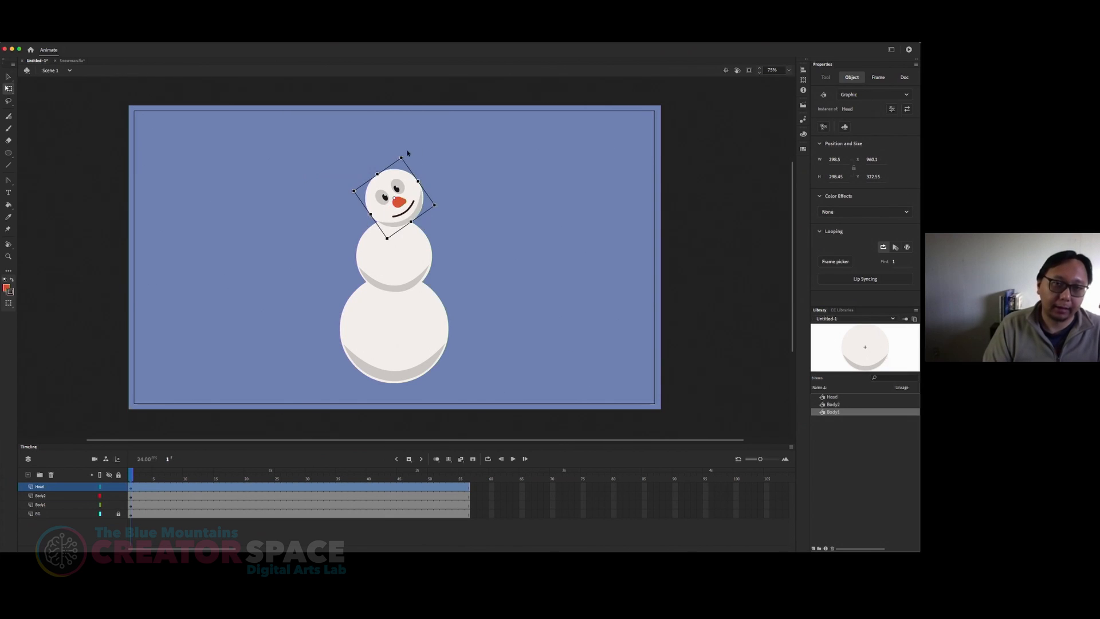
{"action": "key", "text": "ctrl+z"}
{"action": "left_click_drag", "start_coordinate": [149, 479], "coordinate": [129, 480]}
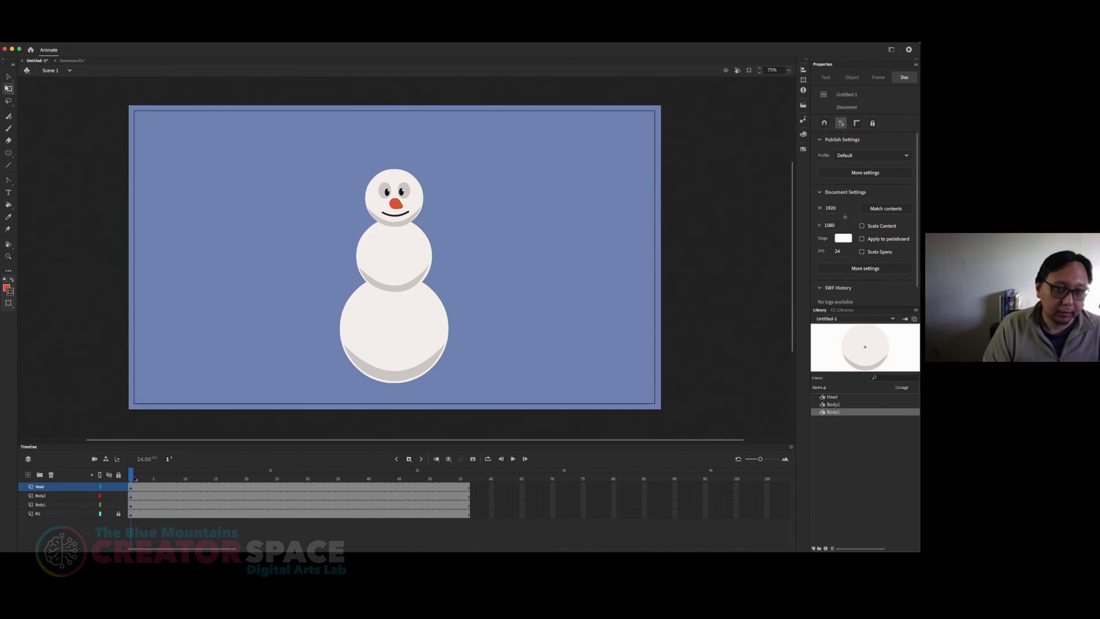
Insert keyframes at frame 9 on the Head, Body2 and Body1 layers
{"action": "left_click_drag", "start_coordinate": [142, 477], "coordinate": [174, 494]}
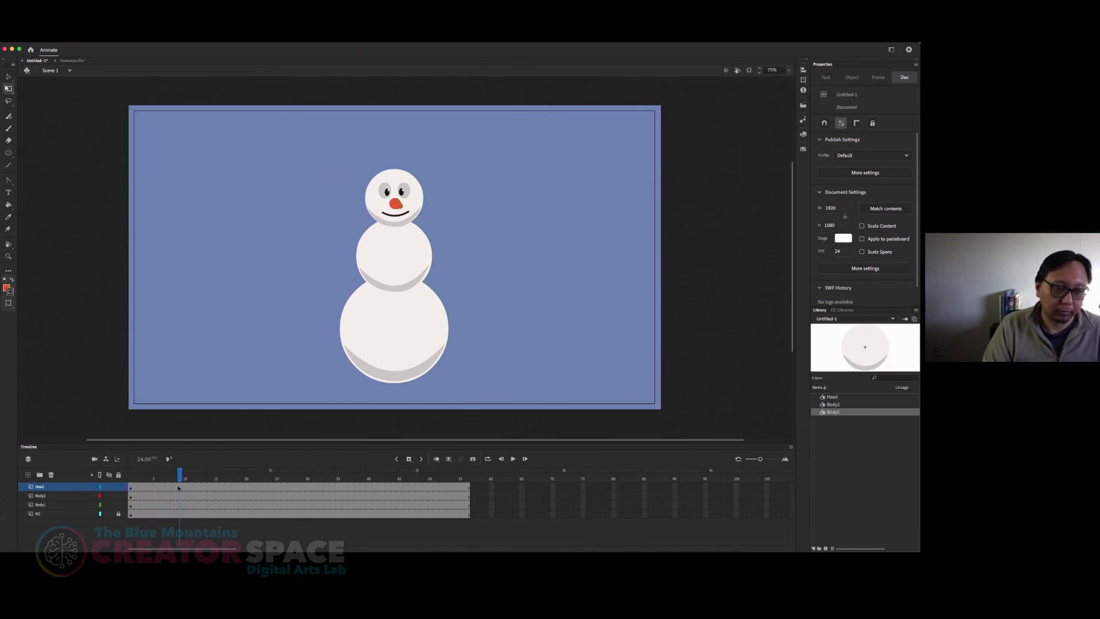
{"action": "key", "text": "F6"}
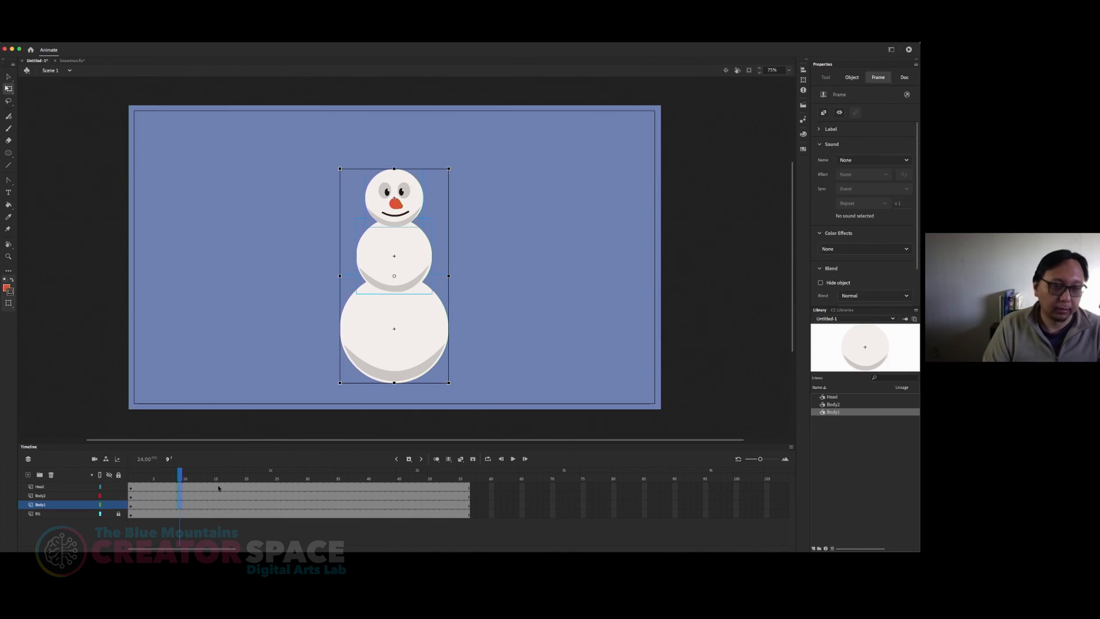
{"action": "left_click", "coordinate": [492, 357]}
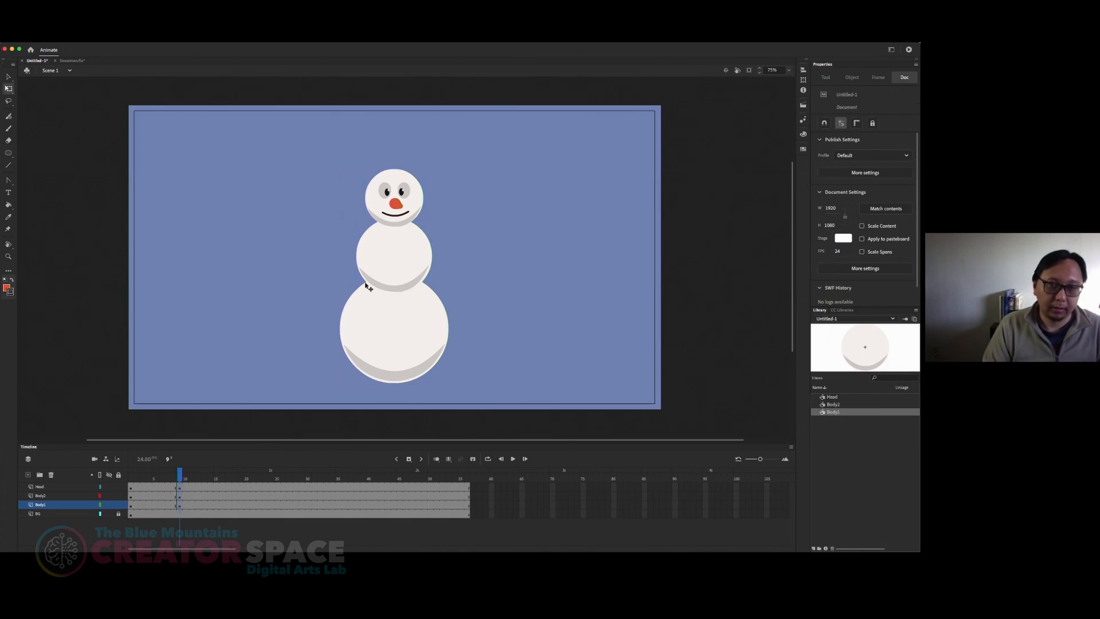
Try rotating the head and middle snowball together around different pivot points, undoing each rotation
{"action": "left_click_drag", "start_coordinate": [305, 161], "coordinate": [400, 240]}
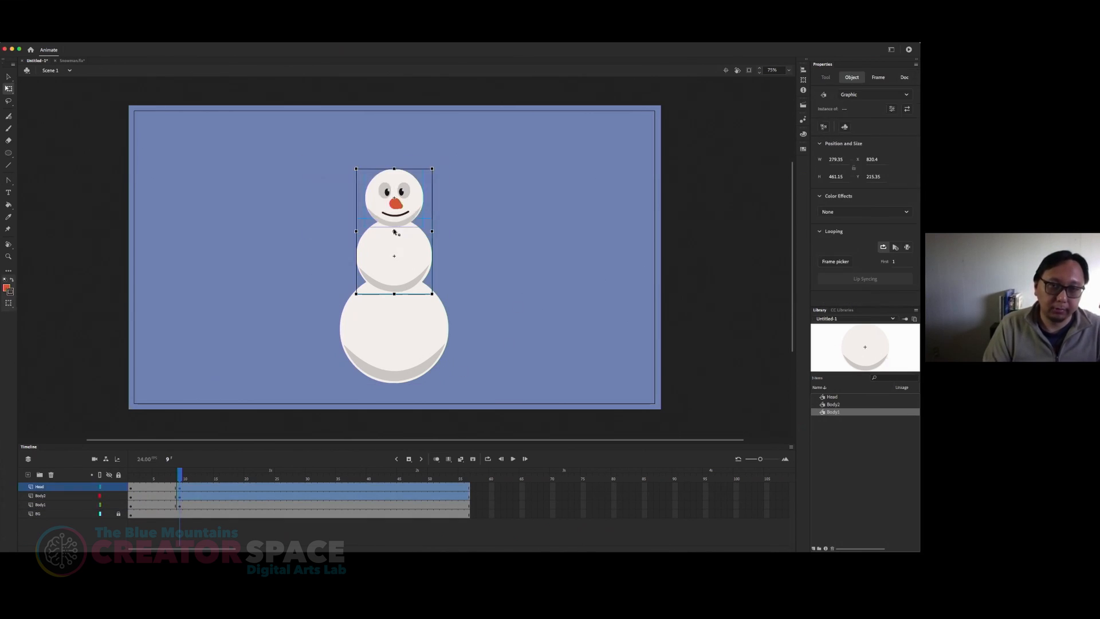
{"action": "left_click_drag", "start_coordinate": [395, 292], "coordinate": [393, 228]}
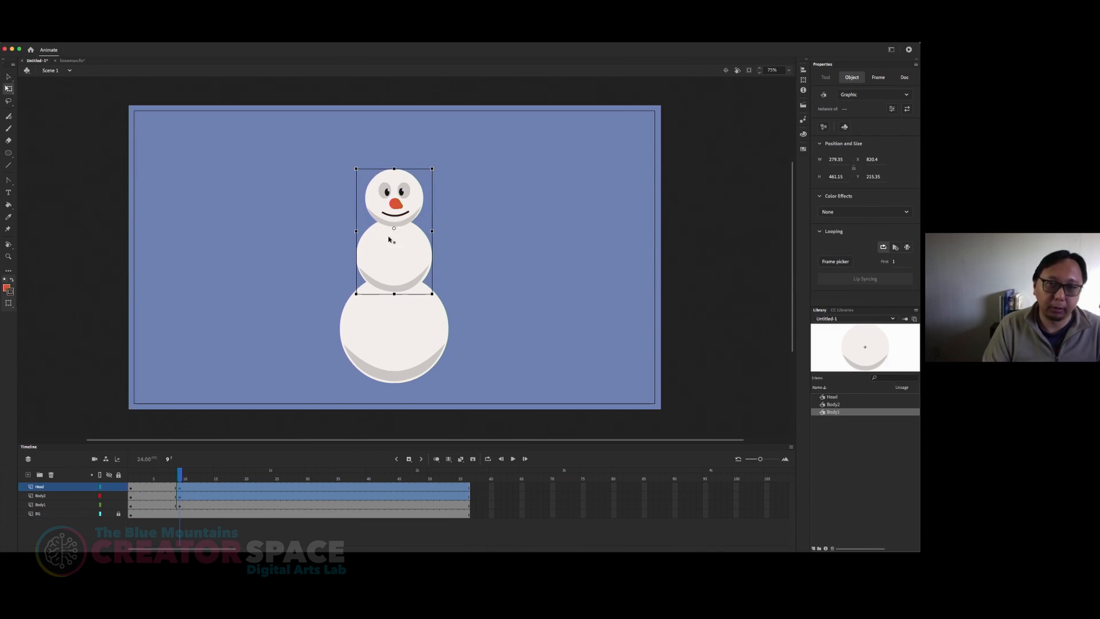
{"action": "left_click_drag", "start_coordinate": [397, 236], "coordinate": [394, 292]}
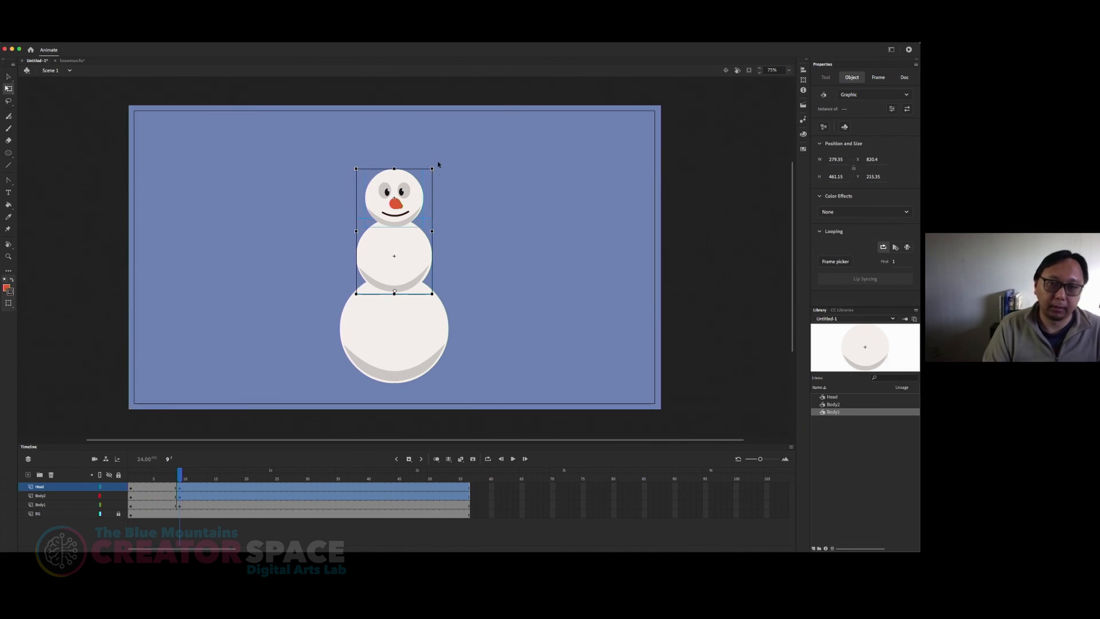
{"action": "left_click_drag", "start_coordinate": [435, 170], "coordinate": [395, 172]}
{"action": "key", "text": "super+z"}
{"action": "left_click_drag", "start_coordinate": [441, 168], "coordinate": [491, 275]}
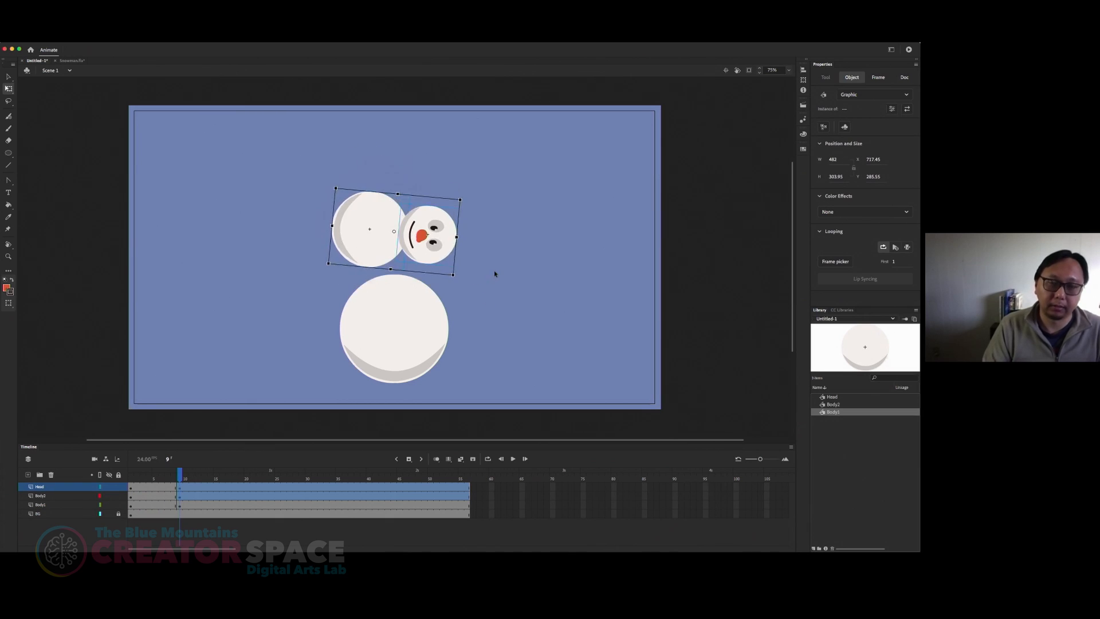
{"action": "key", "text": "super+z"}
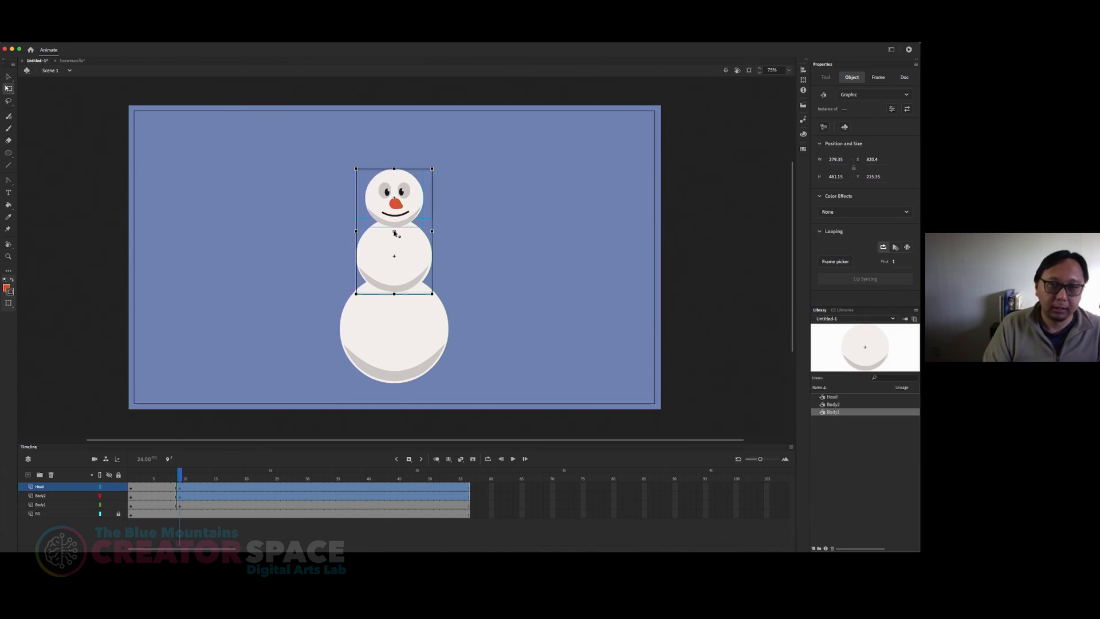
Set the pivot of the head and middle snowball at the middle snowball's base and tilt both slightly counterclockwise
{"action": "left_click_drag", "start_coordinate": [395, 233], "coordinate": [395, 292]}
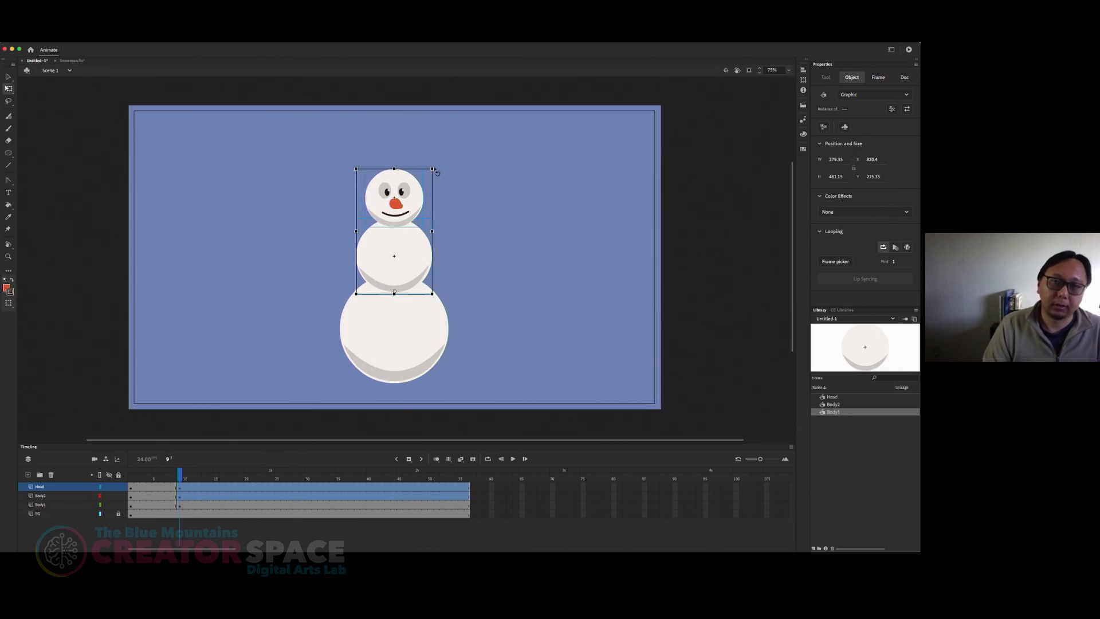
{"action": "left_click_drag", "start_coordinate": [435, 170], "coordinate": [400, 164]}
{"action": "left_click", "coordinate": [392, 206]}
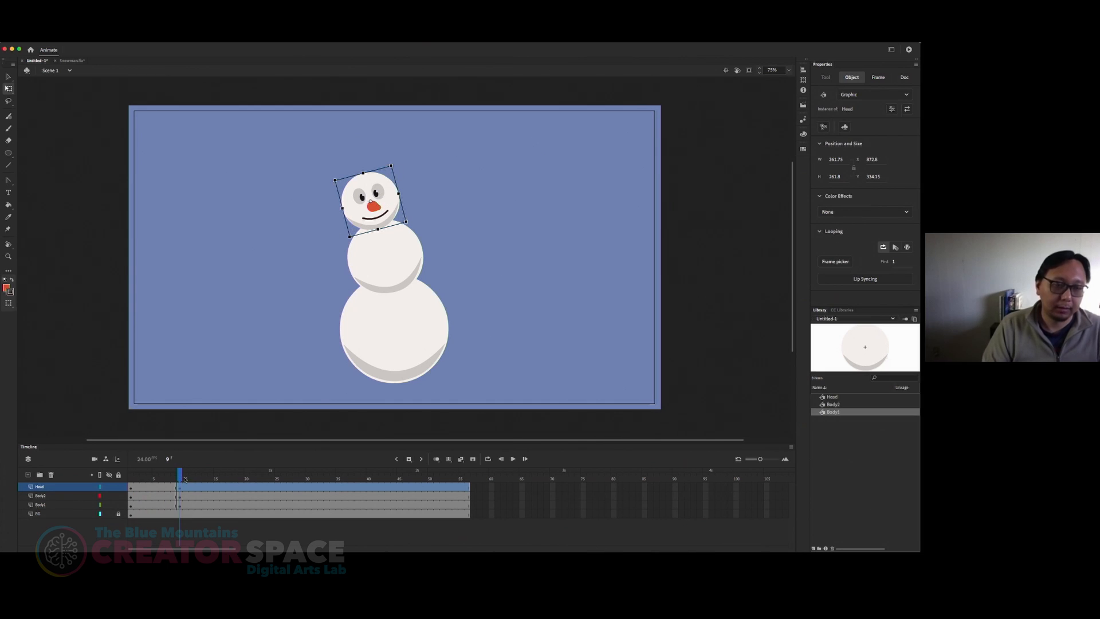
Insert a keyframe at frame 15 on the Head layer and lift the head off the body to about X 810, Y 190
{"action": "left_click_drag", "start_coordinate": [185, 477], "coordinate": [217, 478]}
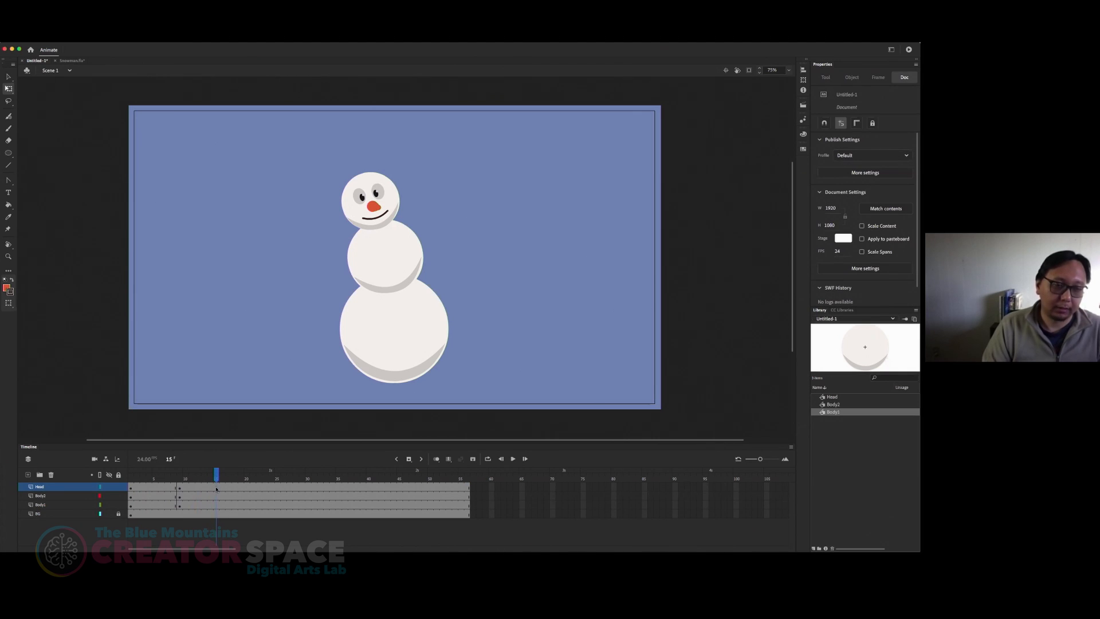
{"action": "left_click", "coordinate": [277, 491]}
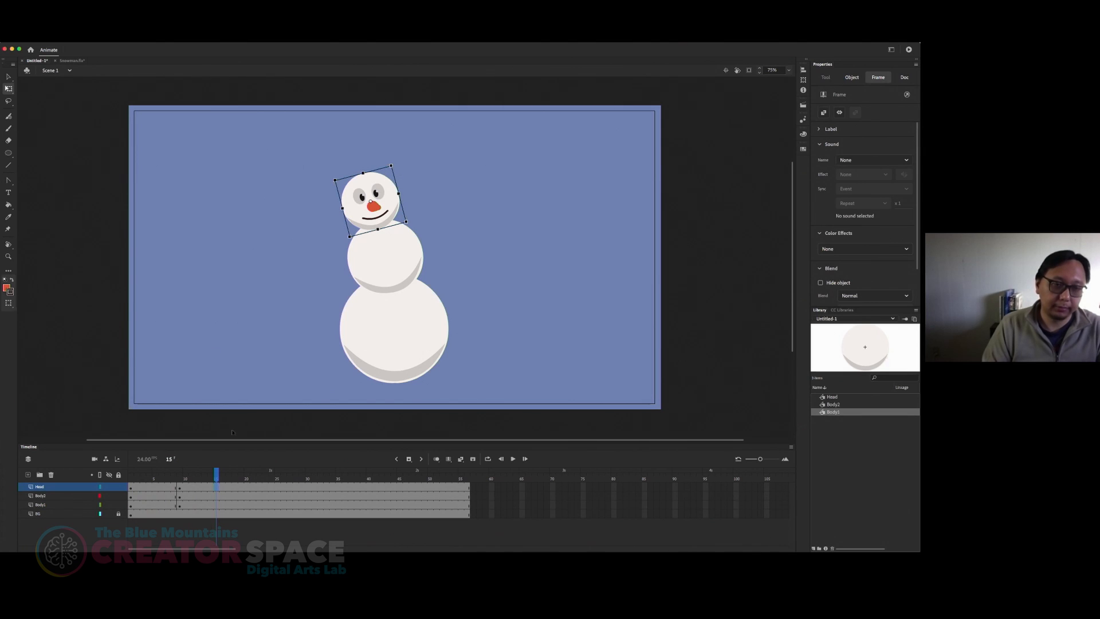
{"action": "right_click", "coordinate": [217, 486]}
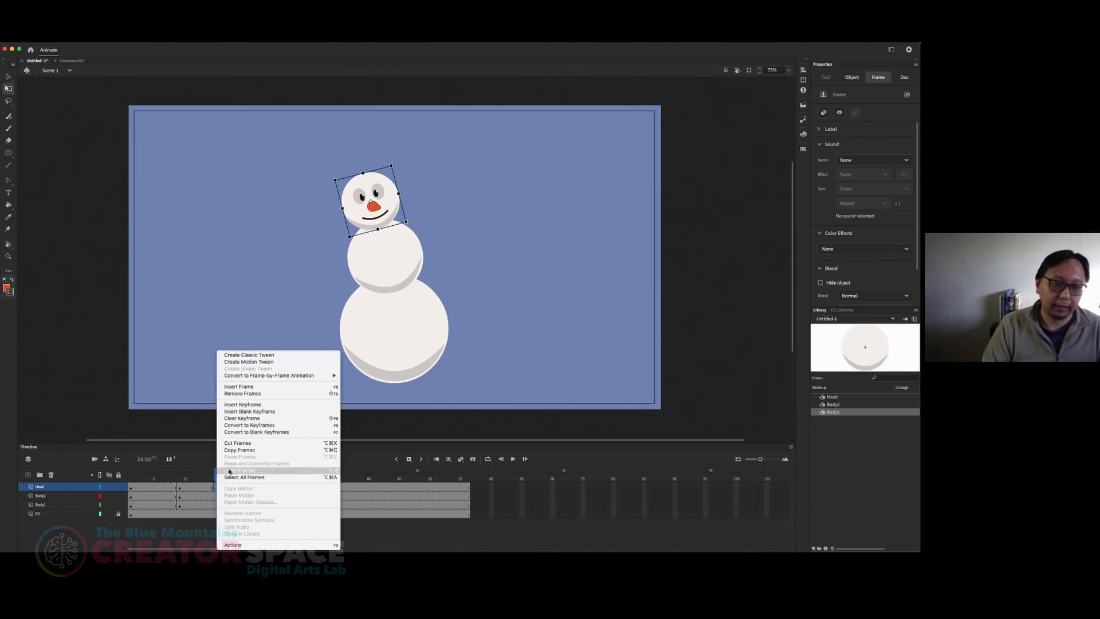
{"action": "left_click", "coordinate": [236, 406]}
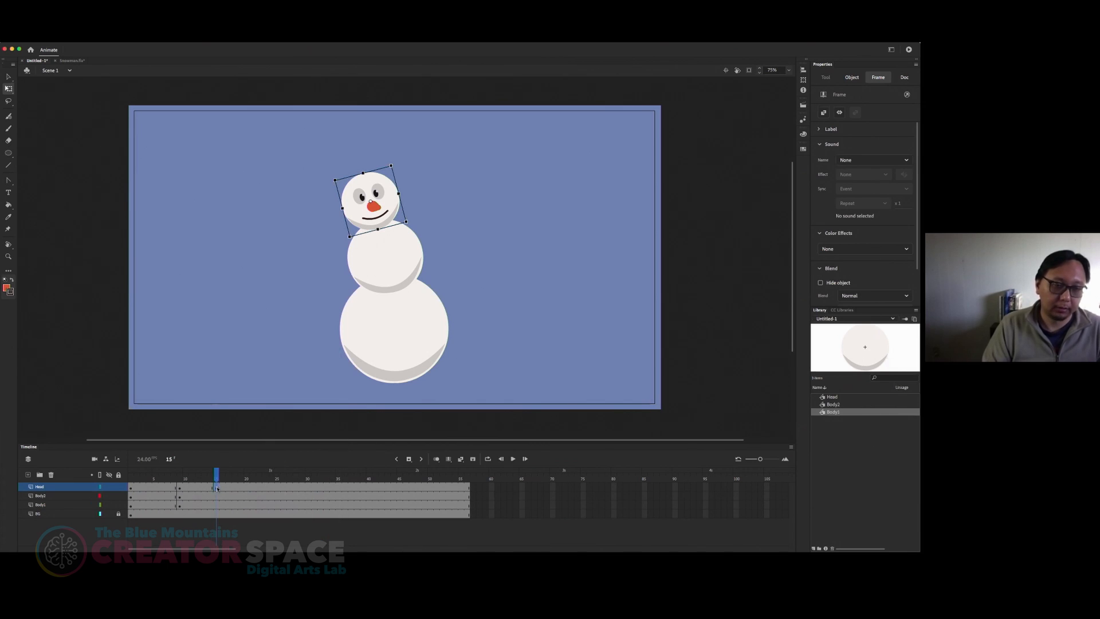
{"action": "key", "text": "super+z"}
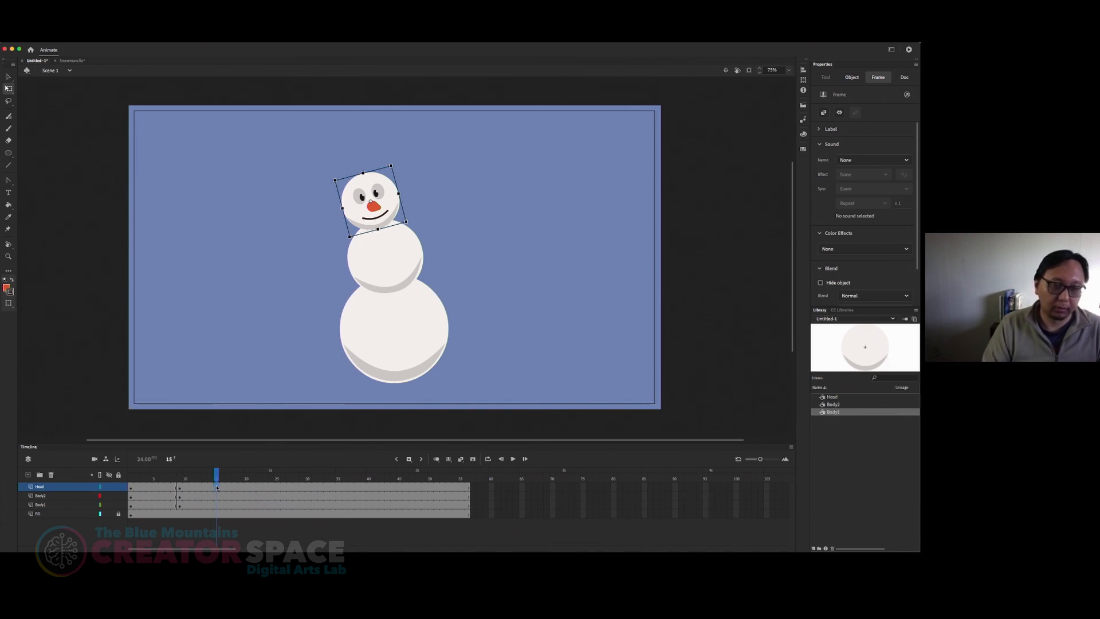
{"action": "right_click", "coordinate": [217, 487]}
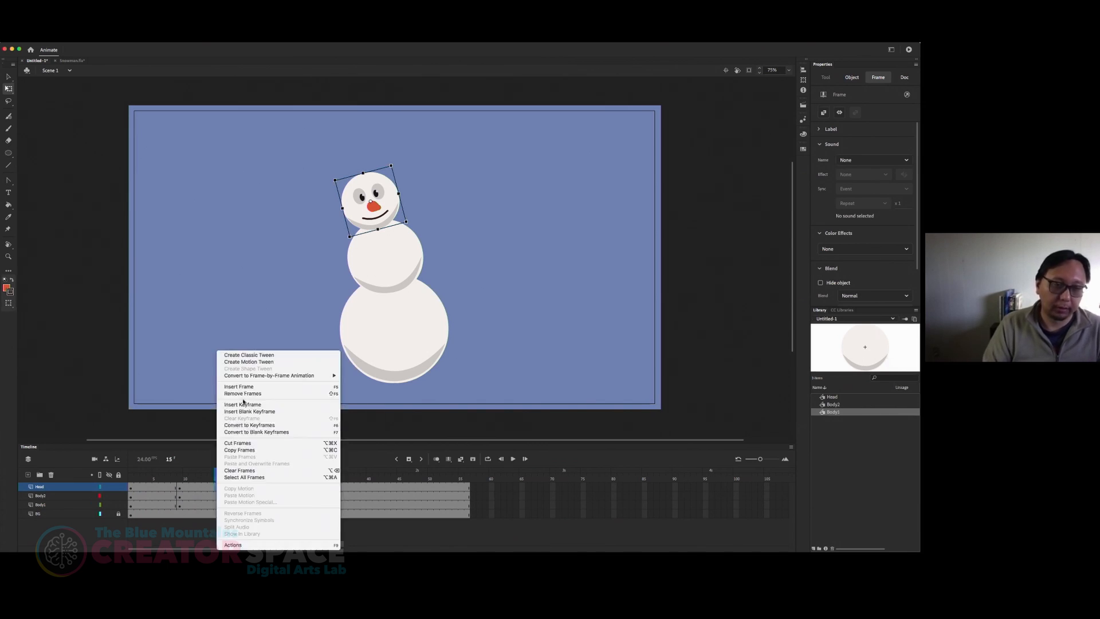
{"action": "left_click", "coordinate": [217, 476]}
{"action": "mouse_move", "coordinate": [216, 479]}
{"action": "left_mouse_down"}
{"action": "mouse_move", "coordinate": [162, 478]}
{"action": "mouse_move", "coordinate": [216, 478]}
{"action": "left_mouse_up"}
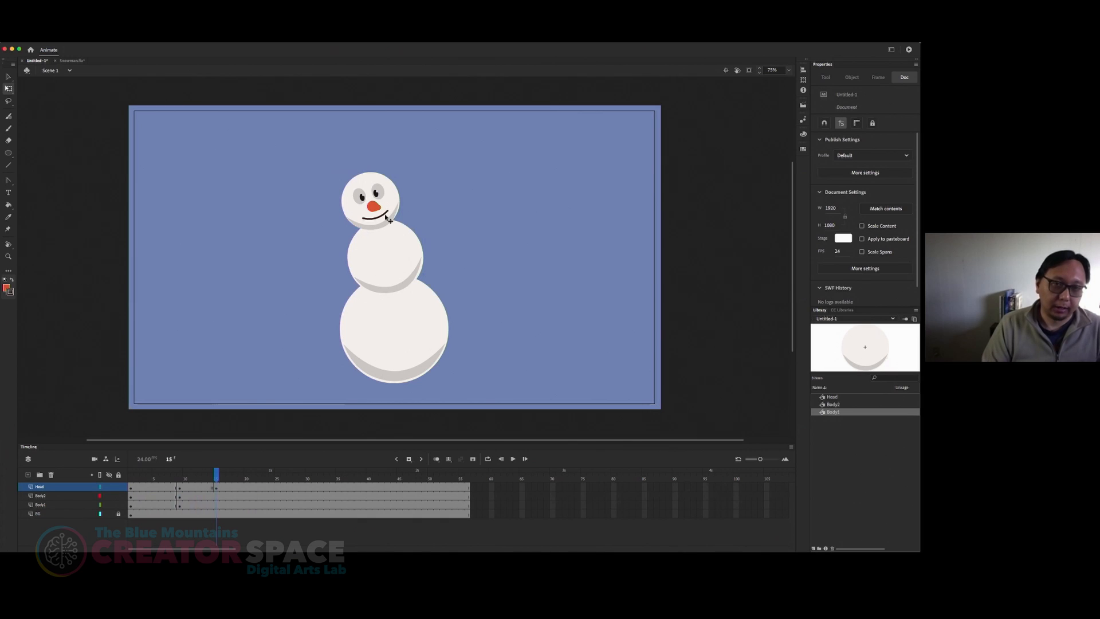
{"action": "left_click_drag", "start_coordinate": [386, 218], "coordinate": [369, 180]}
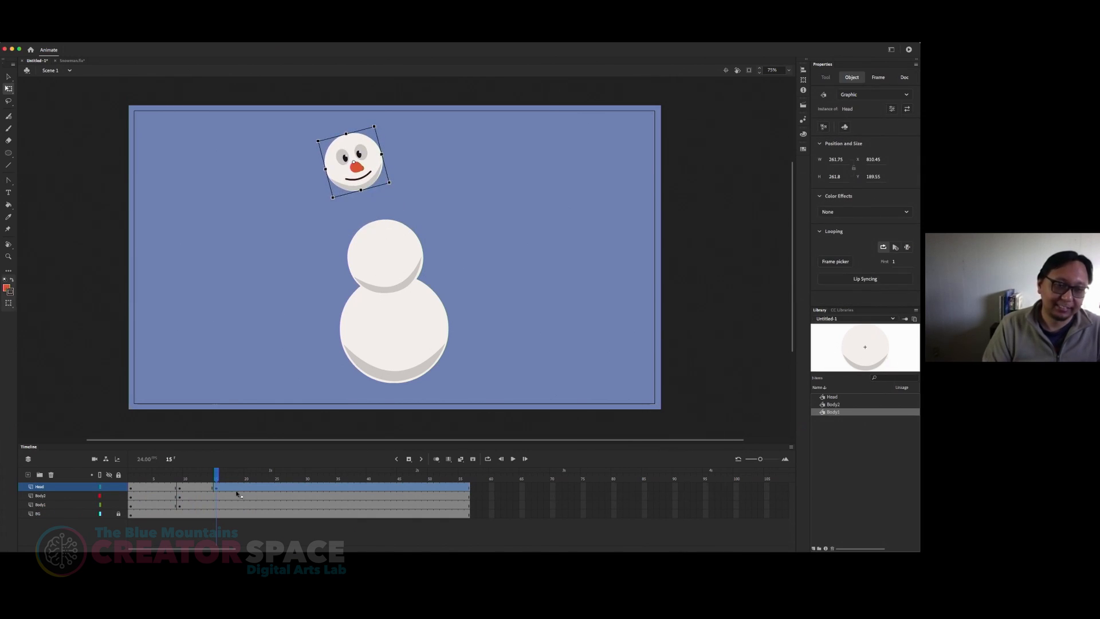
Copy the Head layer's frame 9 keyframe to frame 20
{"action": "left_click", "coordinate": [246, 477]}
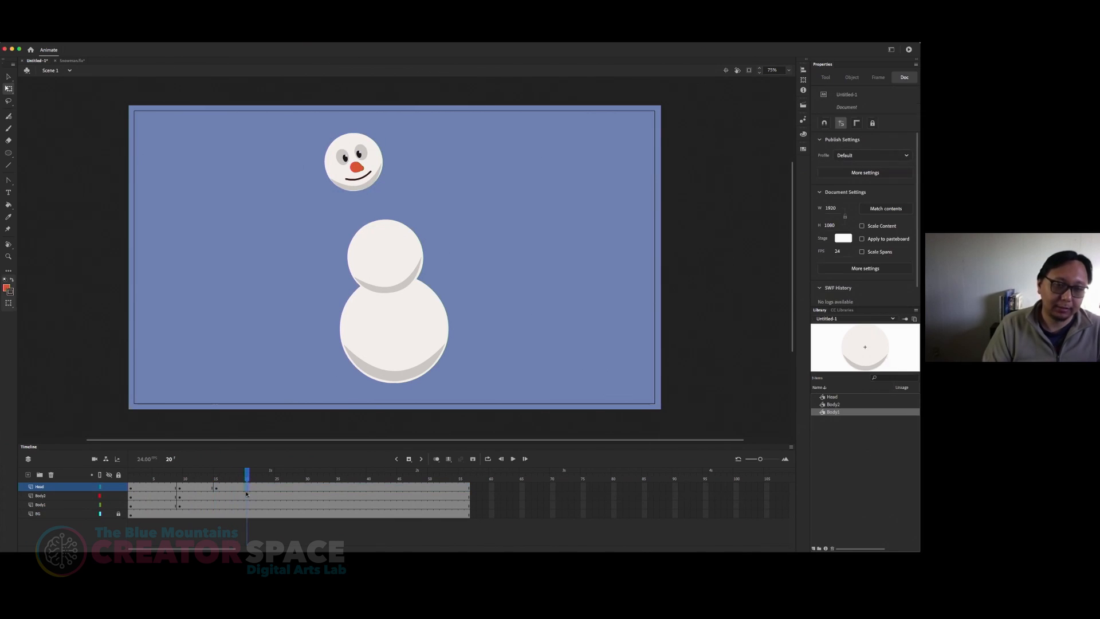
{"action": "left_click", "coordinate": [246, 490]}
{"action": "left_click", "coordinate": [180, 488]}
{"action": "left_click_drag", "start_coordinate": [179, 489], "coordinate": [247, 486]}
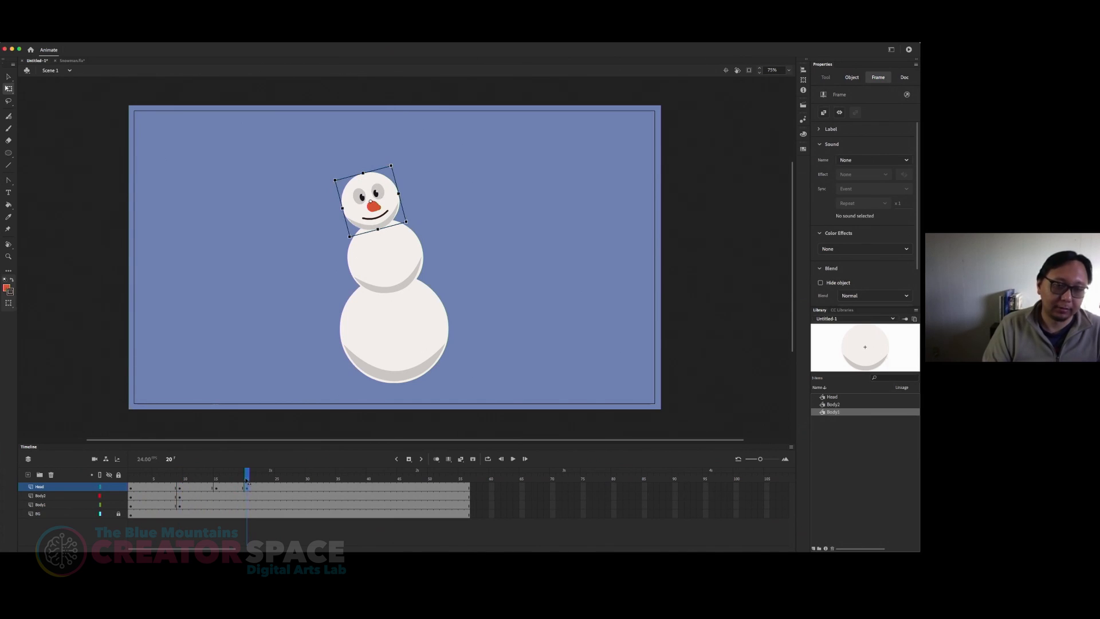
Insert keyframes at frame 20 on the Body2 and Body1 layers and at frame 25 on all three snowman layers
{"action": "left_click_drag", "start_coordinate": [263, 482], "coordinate": [248, 504]}
{"action": "key", "text": "F6"}
{"action": "key", "text": "F6"}
Copy the upright-pose keyframes of the Head, Body2 and Body1 layers from frame 1 to frame 25
{"action": "left_click_drag", "start_coordinate": [131, 489], "coordinate": [131, 507]}
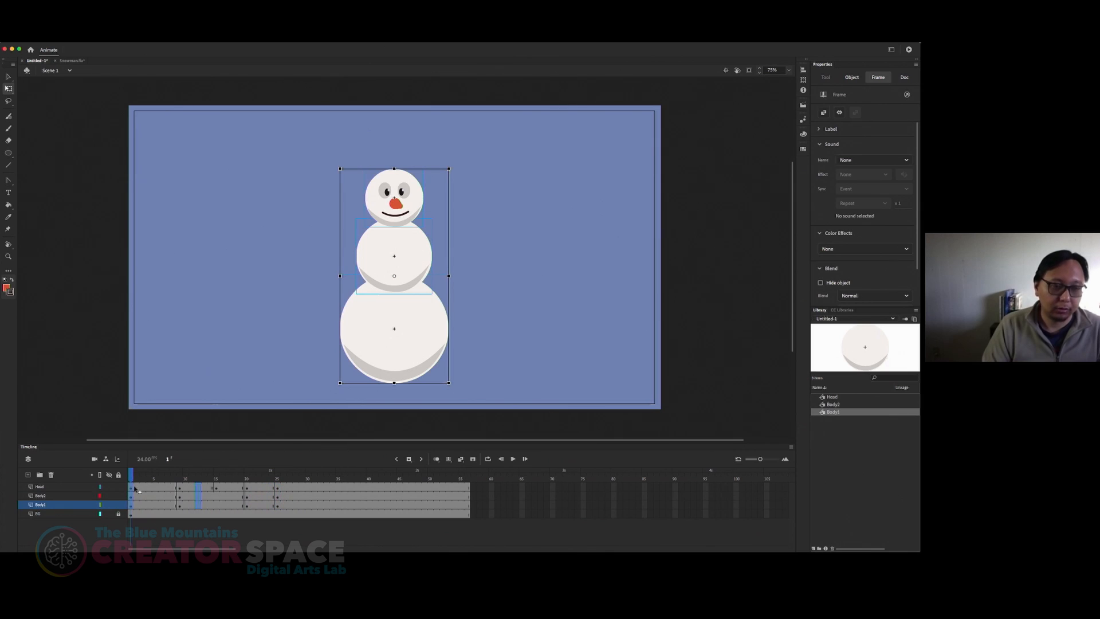
{"action": "left_click", "coordinate": [278, 487]}
{"action": "left_click_drag", "start_coordinate": [278, 487], "coordinate": [278, 506]}
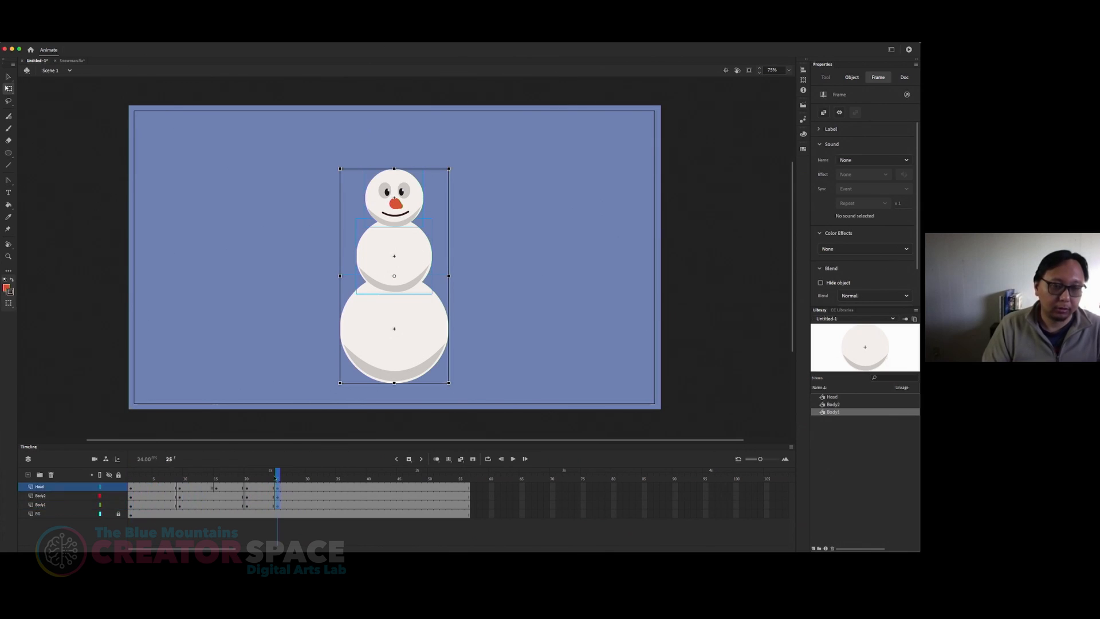
Copy the frame 1 keyframes of the Head, Body2 and Body1 layers to frame 22
{"action": "left_click", "coordinate": [131, 487]}
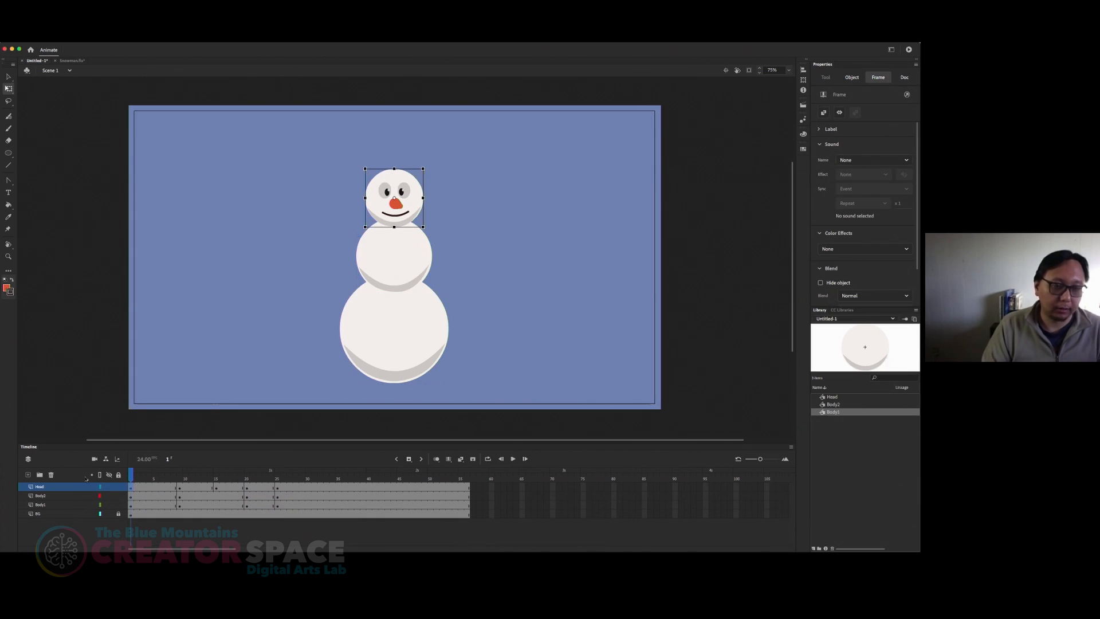
{"action": "left_click", "coordinate": [141, 488]}
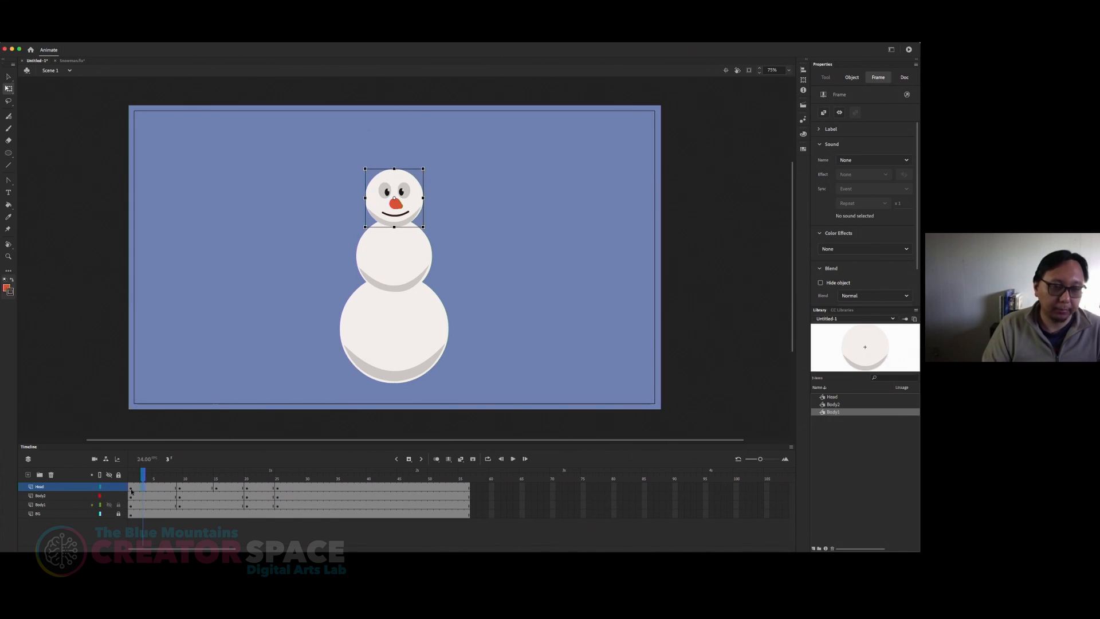
{"action": "left_click_drag", "start_coordinate": [337, 189], "coordinate": [434, 342]}
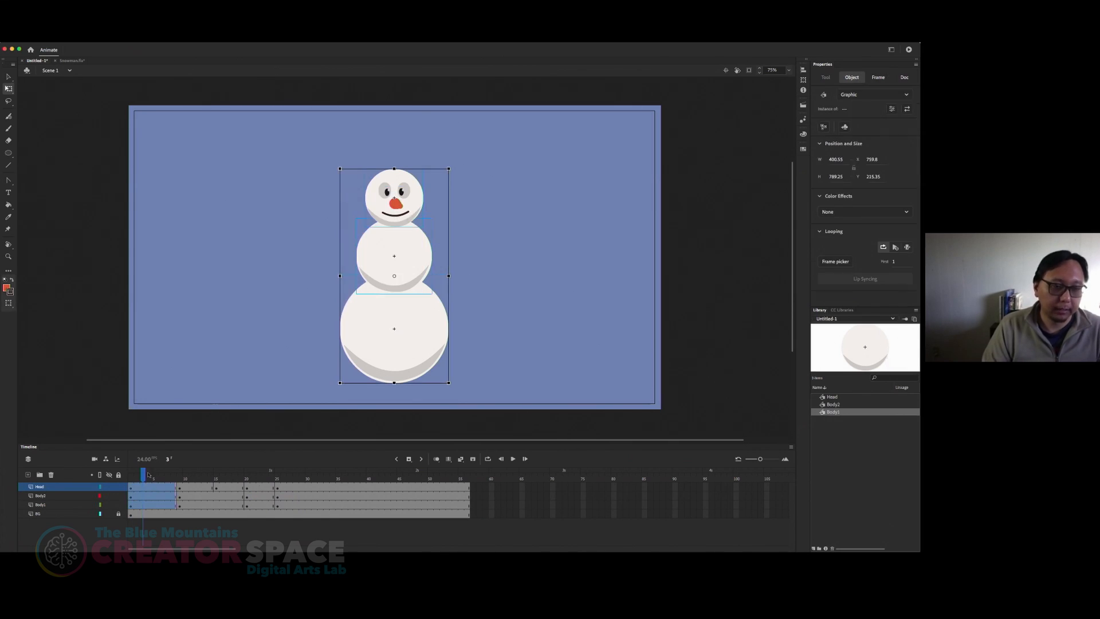
{"action": "left_click", "coordinate": [131, 489]}
{"action": "left_click", "coordinate": [132, 508], "text": "shift"}
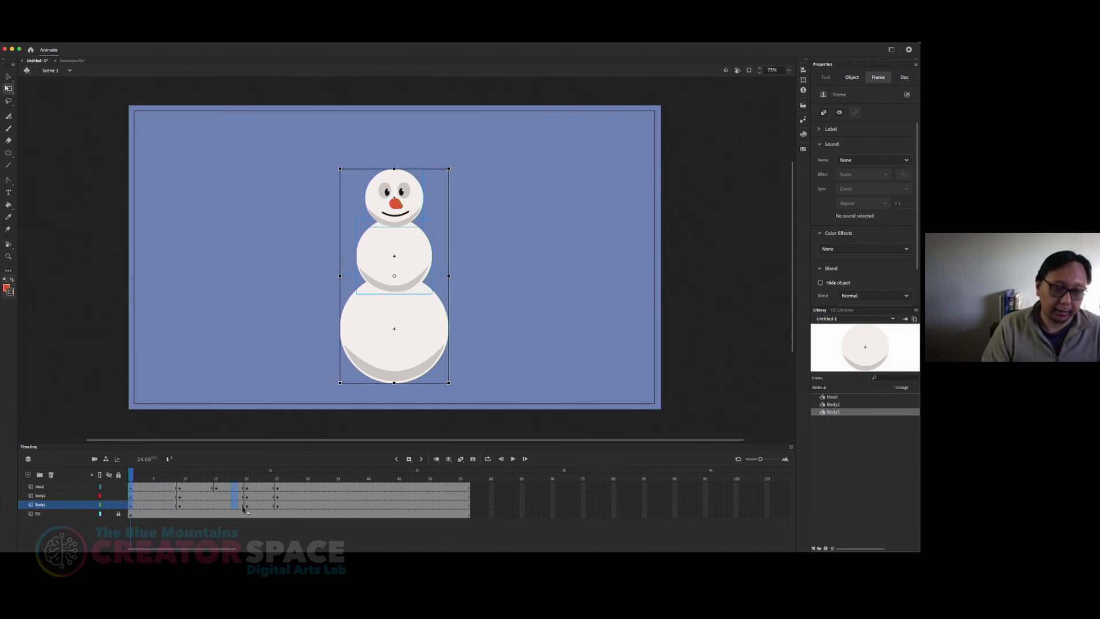
{"action": "left_click", "coordinate": [259, 505]}
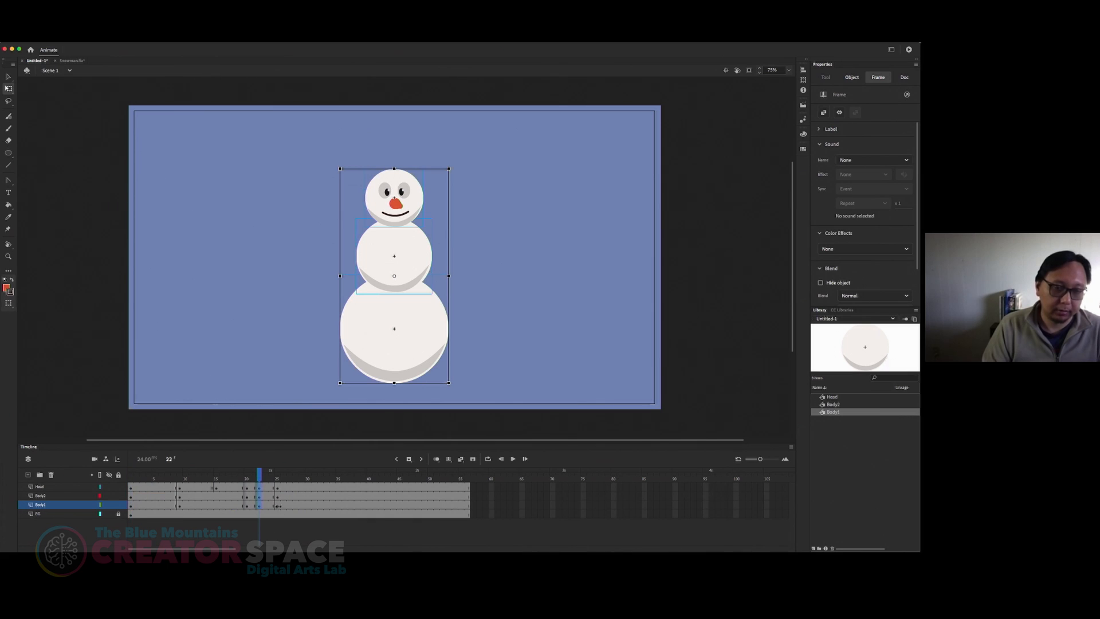
Undo the copying of the Head, Body2 and Body1 keyframes to frame 22 and scrub through the animation
{"action": "key", "text": "super+z"}
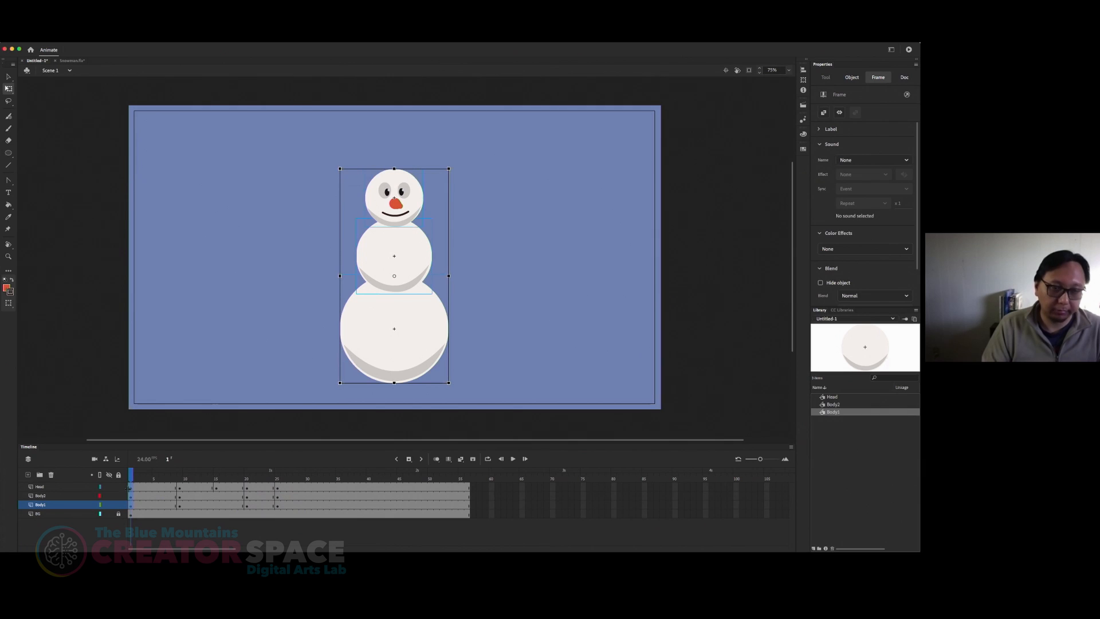
{"action": "left_click", "coordinate": [277, 479]}
{"action": "left_click_drag", "start_coordinate": [278, 479], "coordinate": [144, 479]}
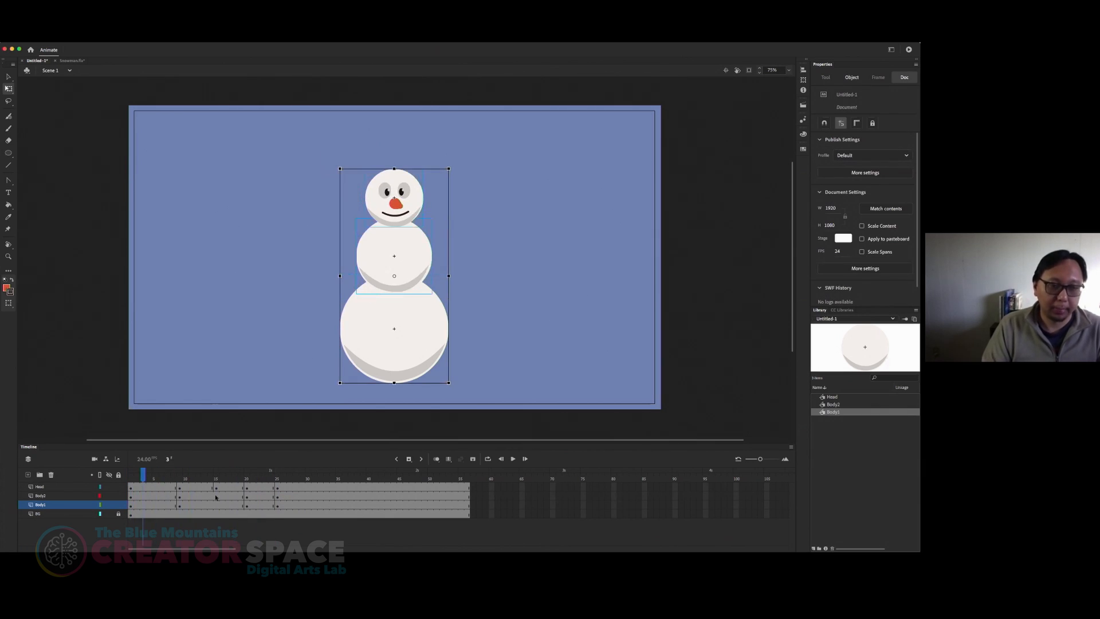
Insert keyframes at frame 15 on the Body2 and Body1 layers and preview the motion
{"action": "left_click_drag", "start_coordinate": [218, 506], "coordinate": [130, 477]}
{"action": "key", "text": "F6"}
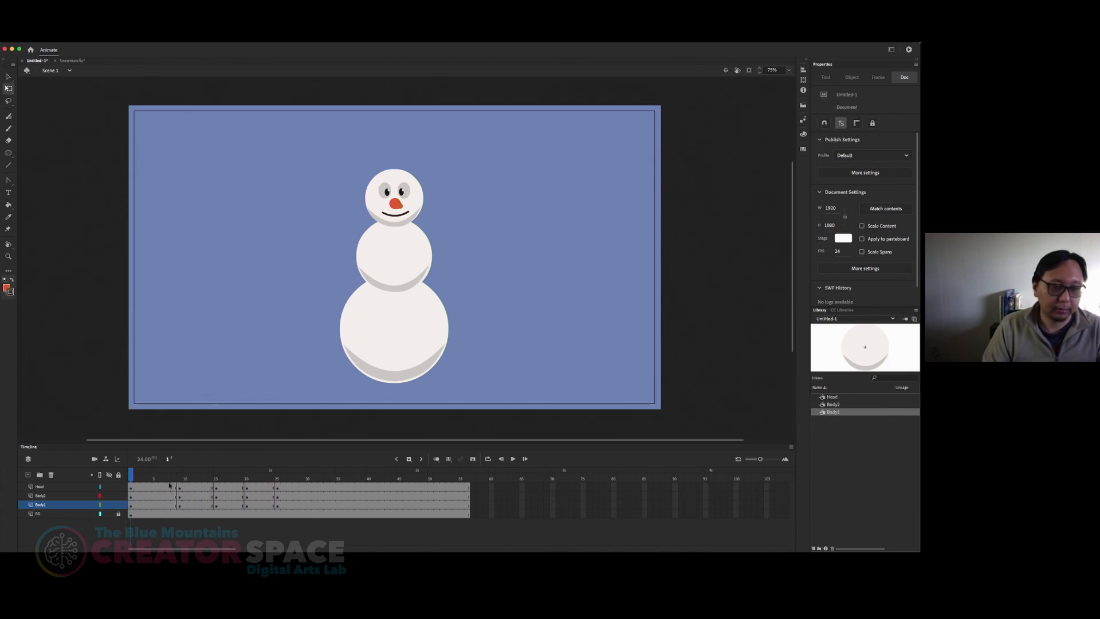
{"action": "key", "text": "Return"}
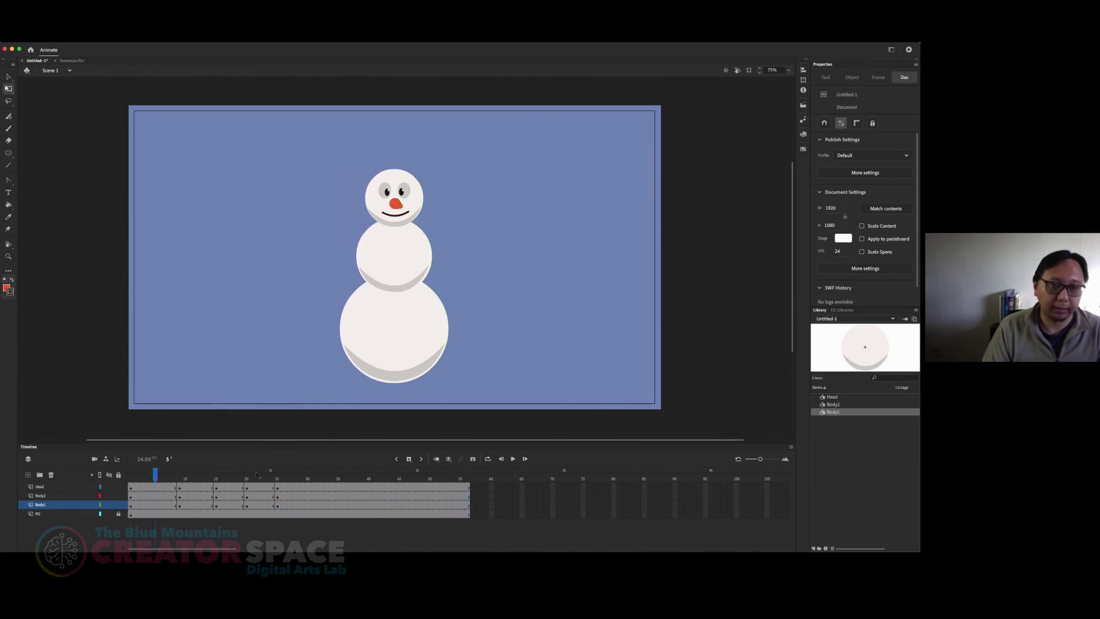
{"action": "left_click_drag", "start_coordinate": [225, 472], "coordinate": [144, 474]}
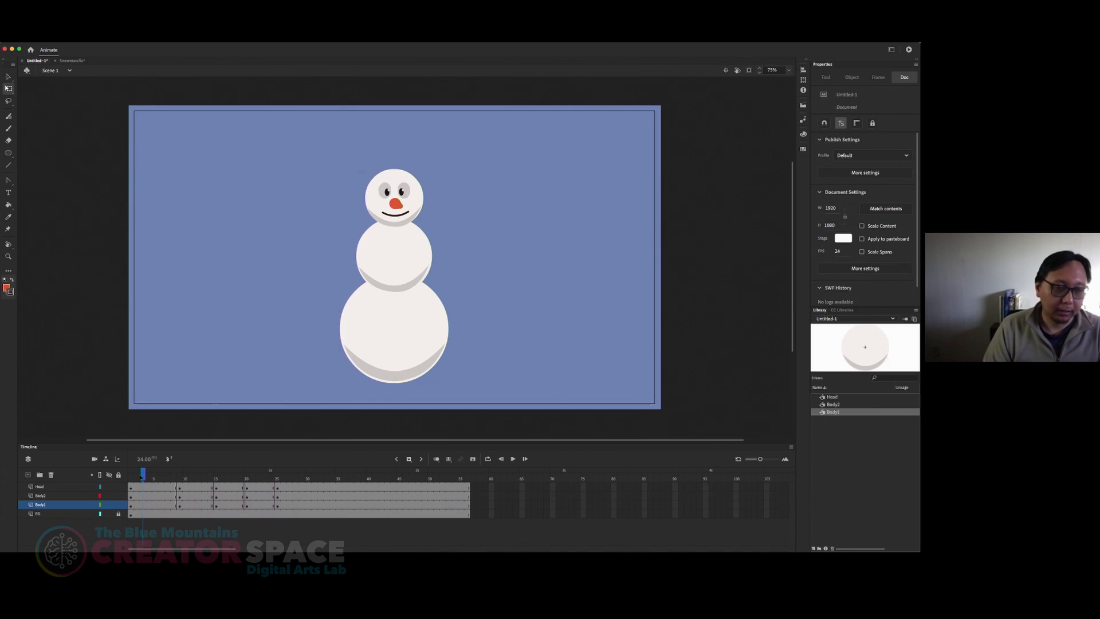
Create classic tweens between all keyframes from frame 1 to 25 on the Head, Body2 and Body1 layers and play the animation
{"action": "left_click_drag", "start_coordinate": [138, 487], "coordinate": [264, 506]}
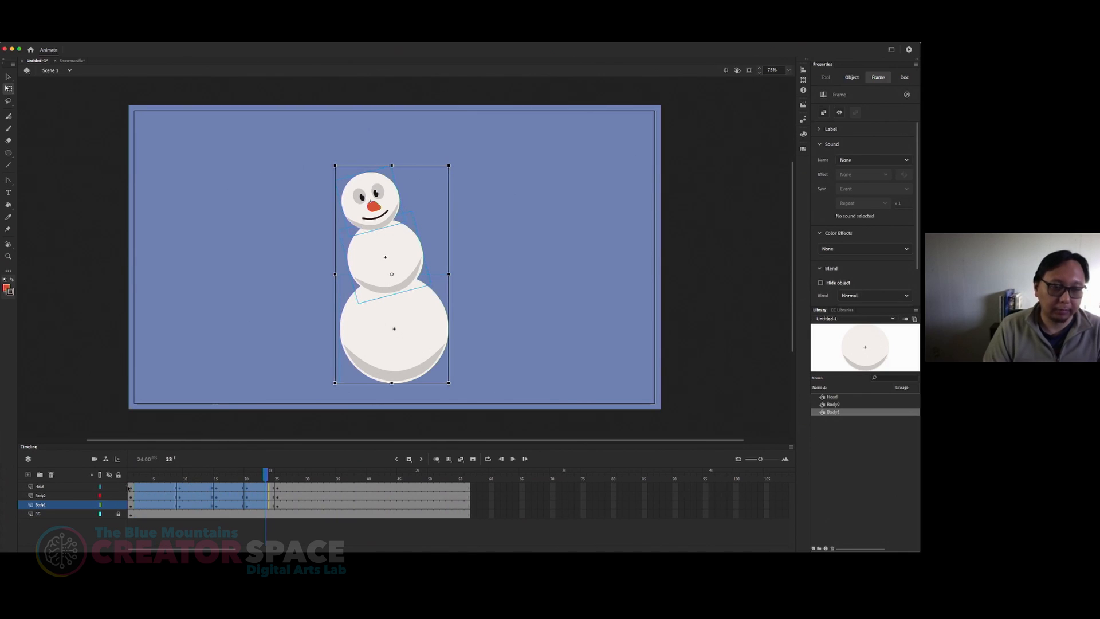
{"action": "left_click_drag", "start_coordinate": [147, 485], "coordinate": [274, 505]}
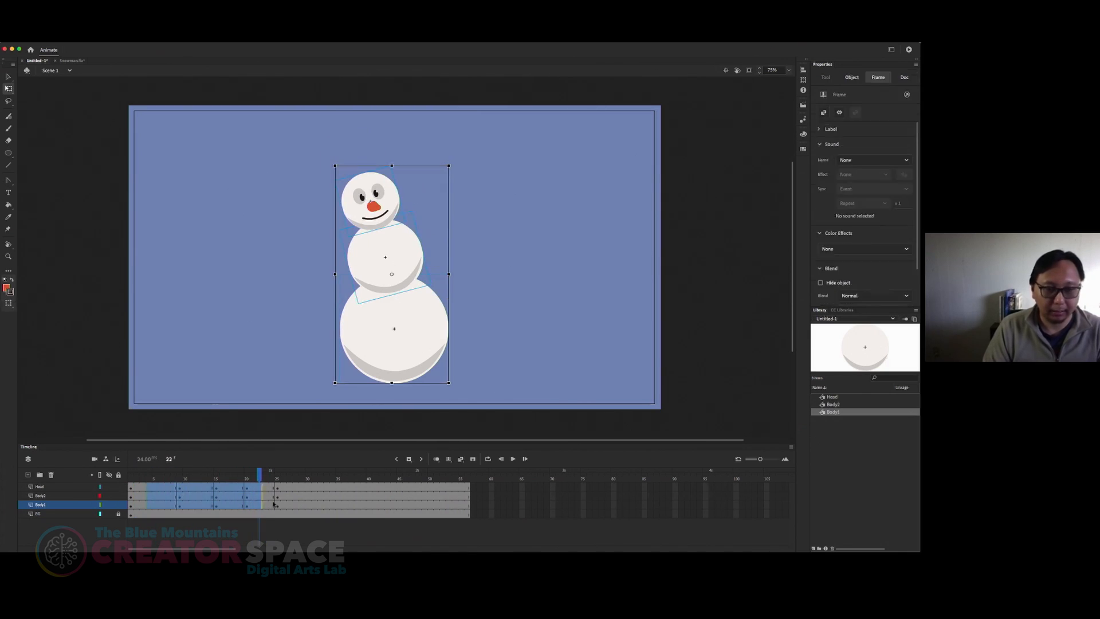
{"action": "right_click", "coordinate": [199, 498]}
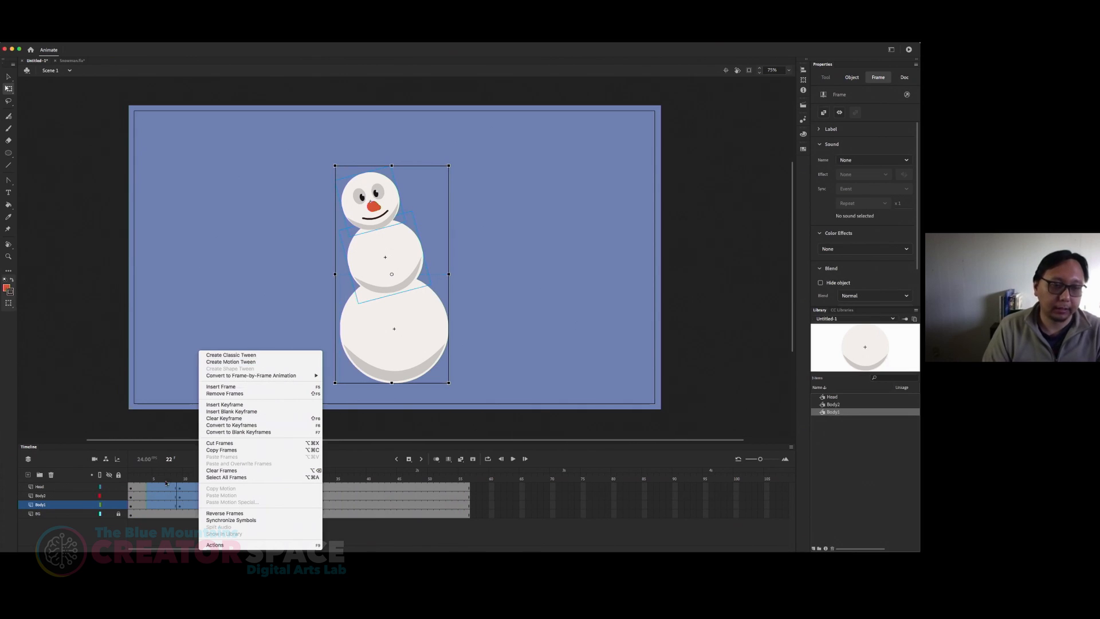
{"action": "left_click", "coordinate": [234, 356]}
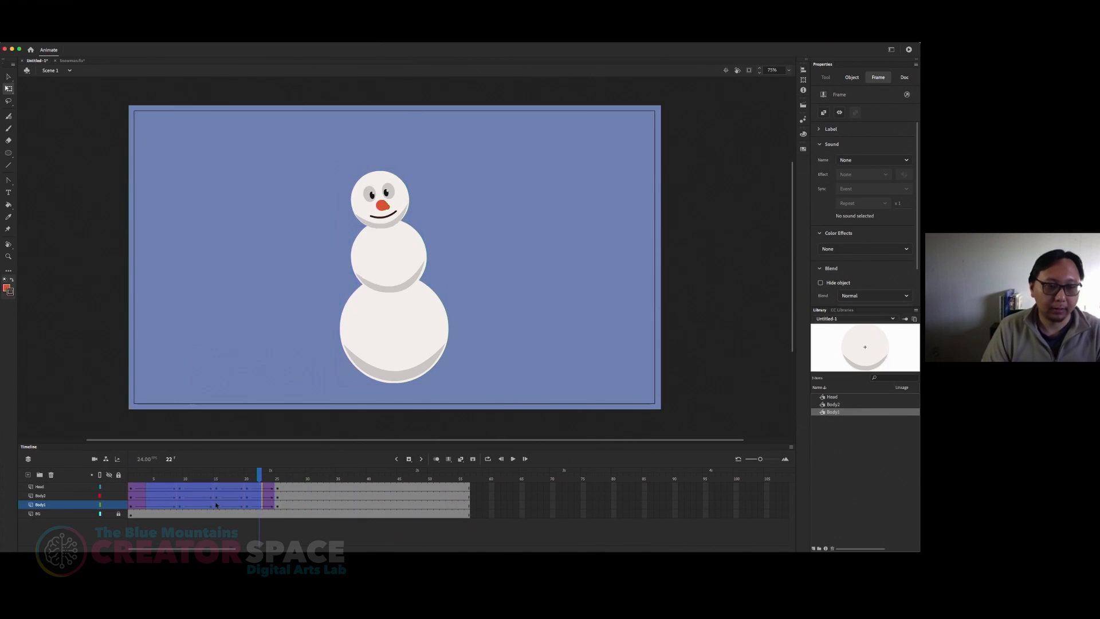
{"action": "left_click_drag", "start_coordinate": [163, 478], "coordinate": [129, 488]}
{"action": "key", "text": "Return"}
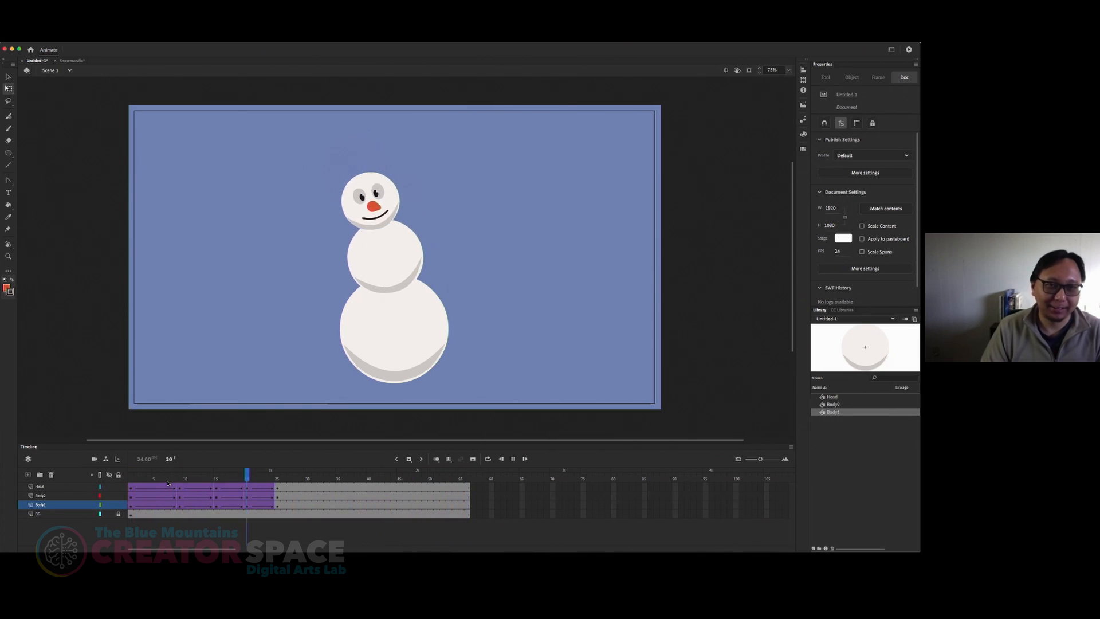
{"action": "left_click_drag", "start_coordinate": [216, 480], "coordinate": [127, 476]}
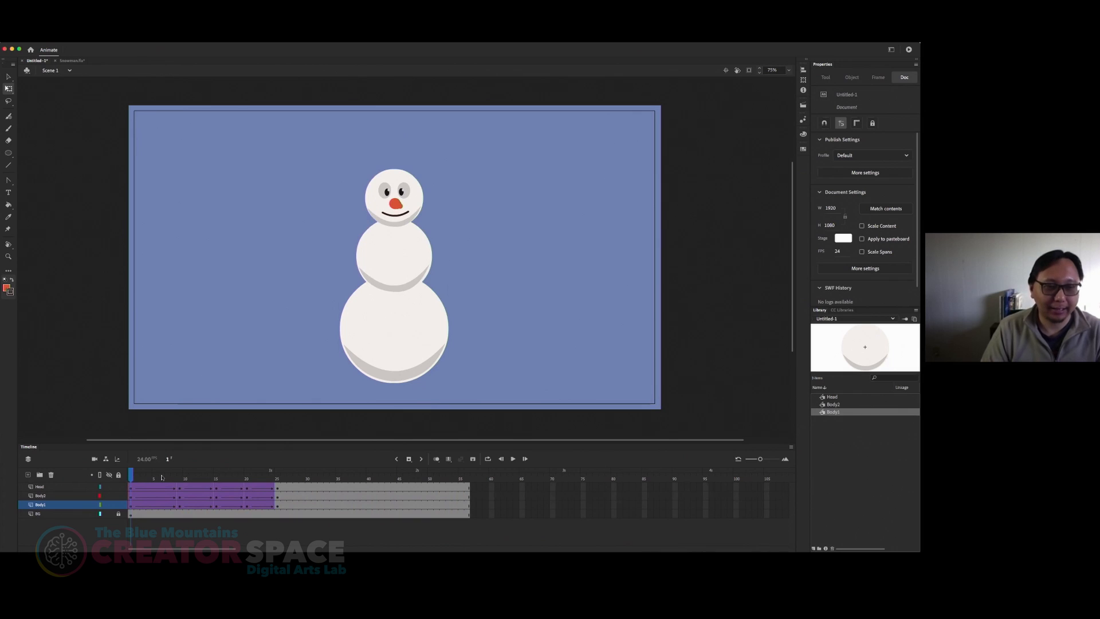
{"action": "key", "text": "Return"}
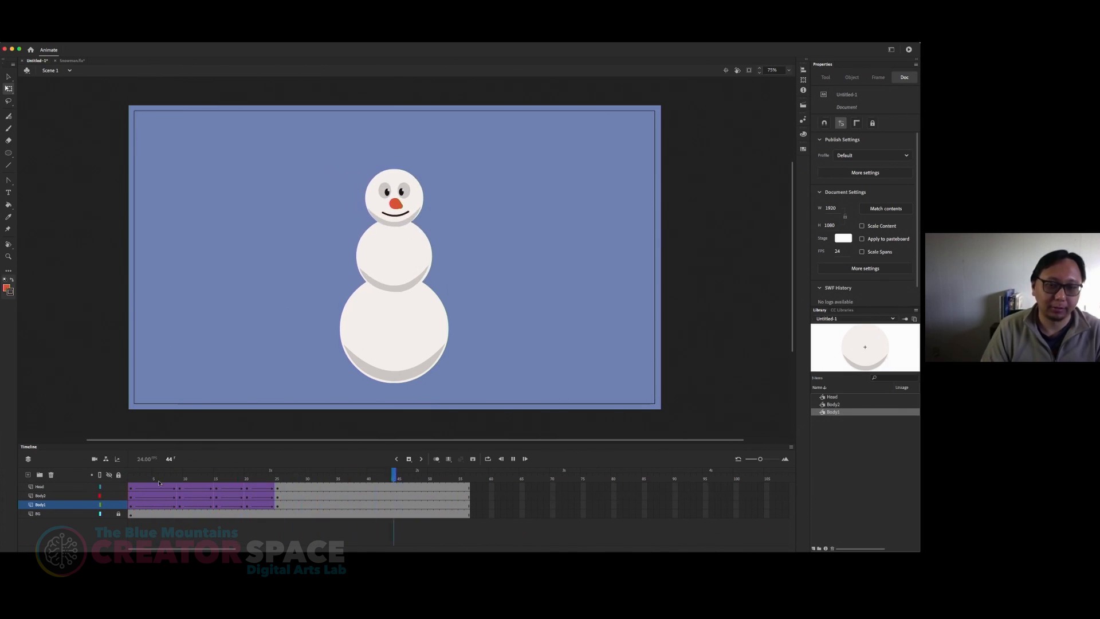
Remove the frames after frame 26 on all four layers and play the shortened animation from frame 1
{"action": "left_click_drag", "start_coordinate": [290, 488], "coordinate": [485, 532]}
{"action": "key", "text": "shift+F5"}
{"action": "left_click", "coordinate": [130, 476]}
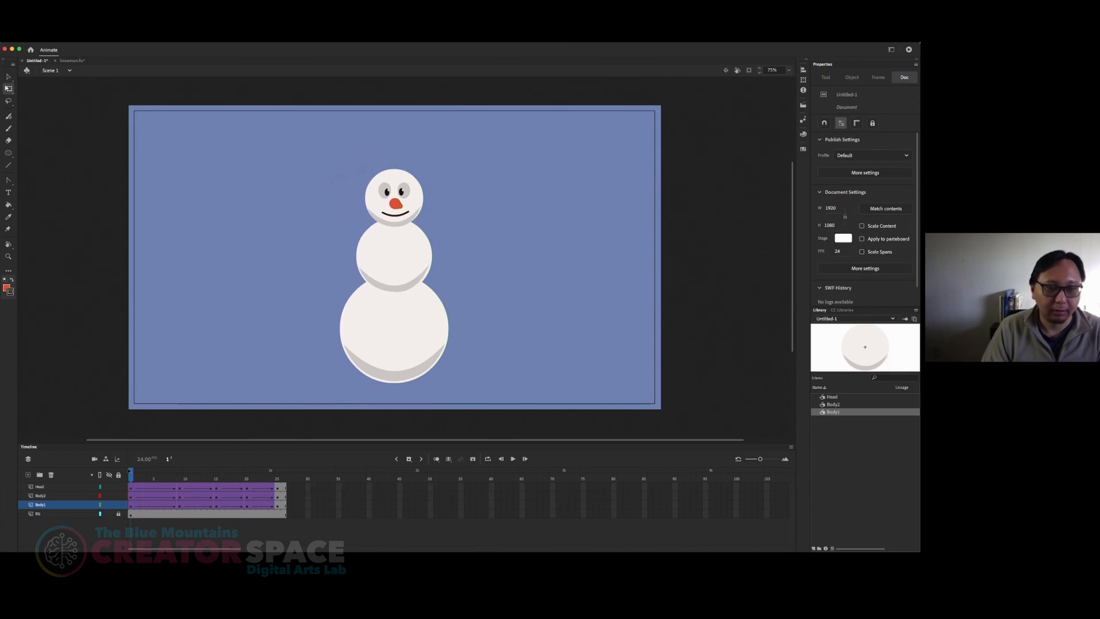
{"action": "key", "text": "Return"}
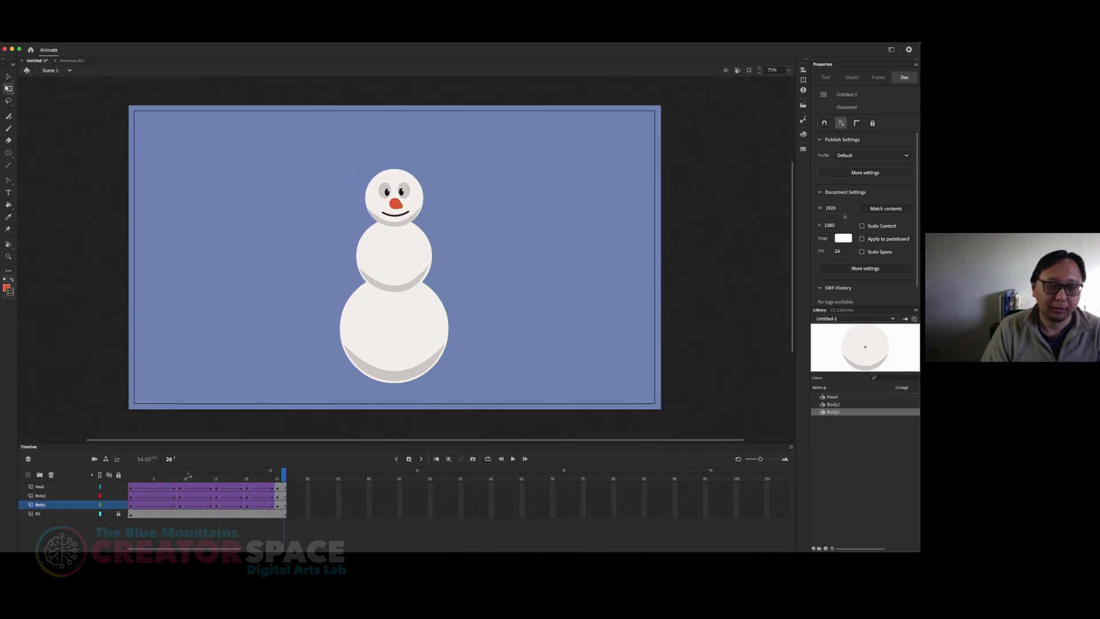
{"action": "mouse_move", "coordinate": [130, 476]}
{"action": "left_mouse_down"}
{"action": "mouse_move", "coordinate": [162, 477]}
{"action": "mouse_move", "coordinate": [131, 479]}
{"action": "left_mouse_up"}
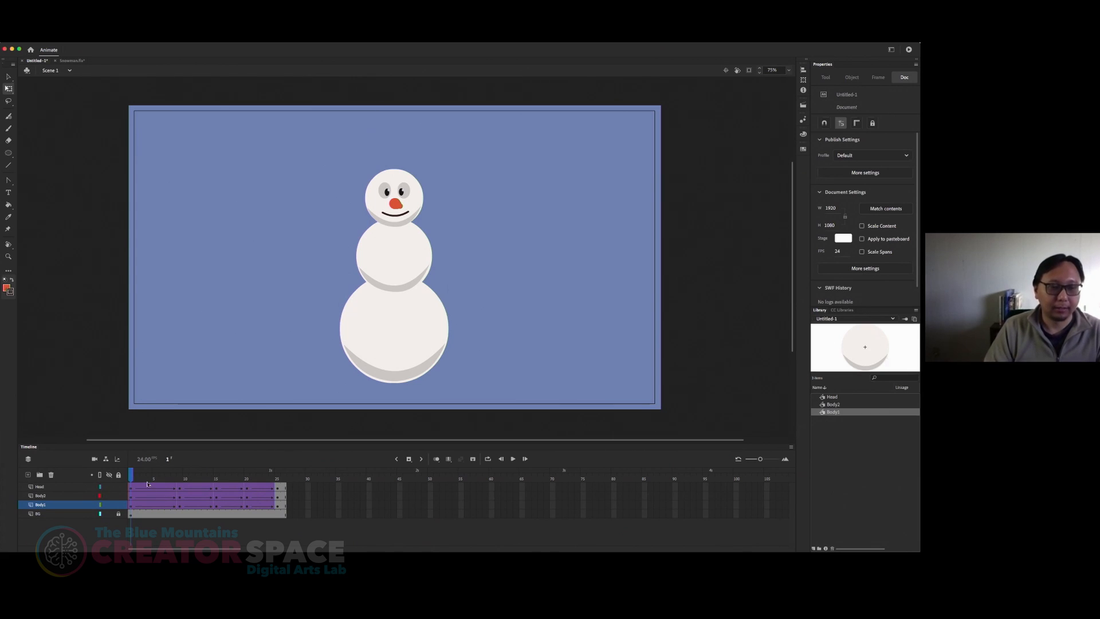
{"action": "key", "text": "Return"}
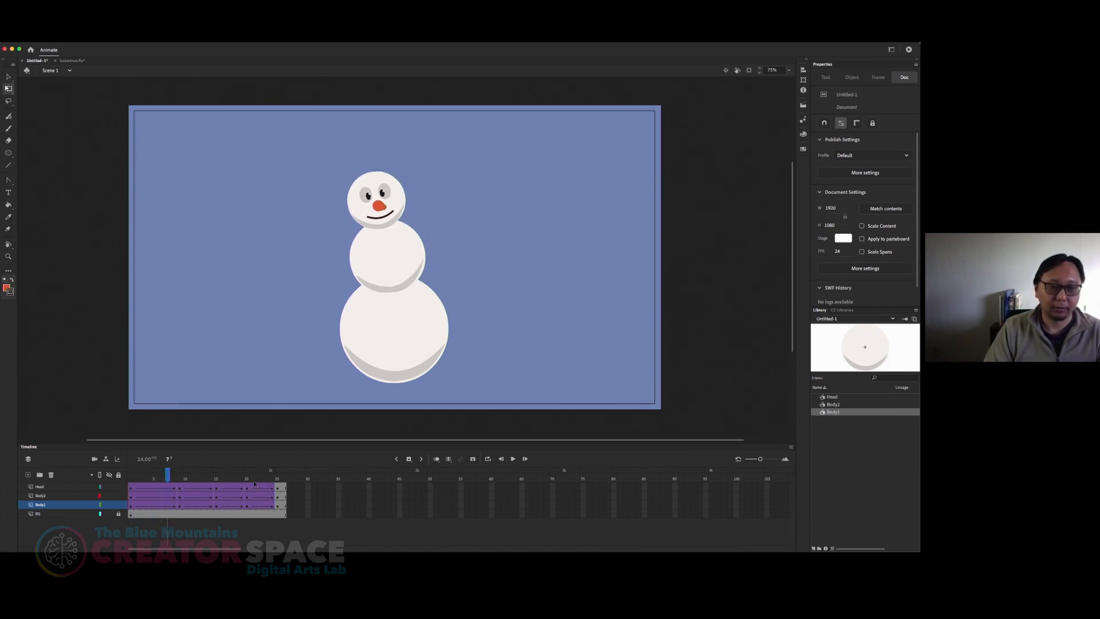
{"action": "mouse_move", "coordinate": [167, 484]}
{"action": "left_mouse_down"}
{"action": "mouse_move", "coordinate": [130, 488]}
{"action": "mouse_move", "coordinate": [157, 478]}
{"action": "left_mouse_up"}
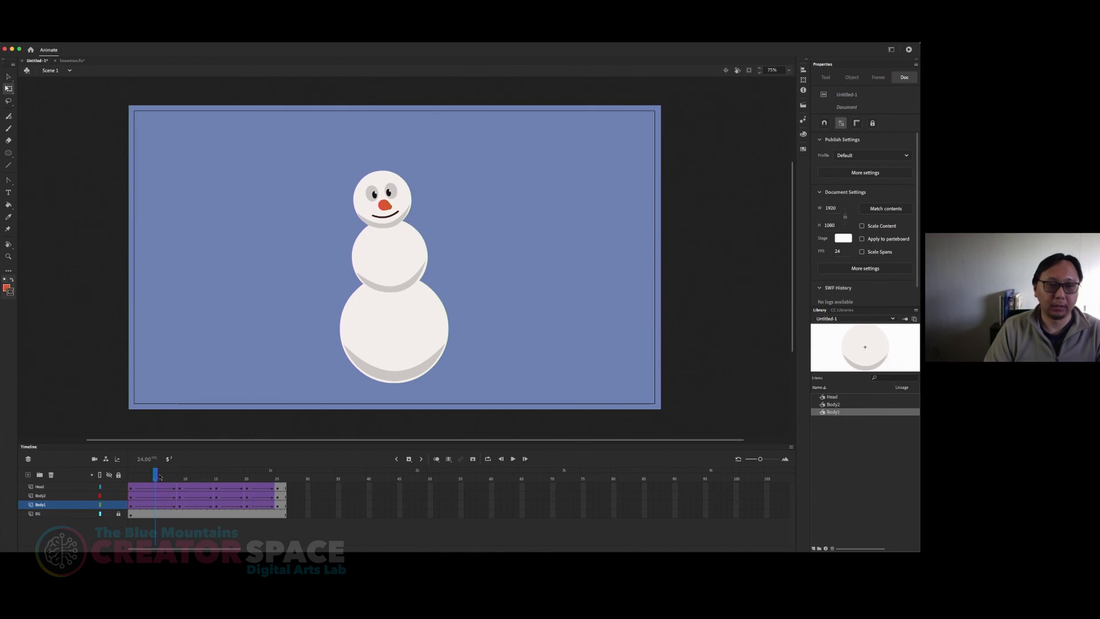
Apply a custom S-shaped ease-in and ease-out curve to the first classic tween on the Head, Body2 and Body1 layers
{"action": "left_click_drag", "start_coordinate": [147, 491], "coordinate": [171, 507]}
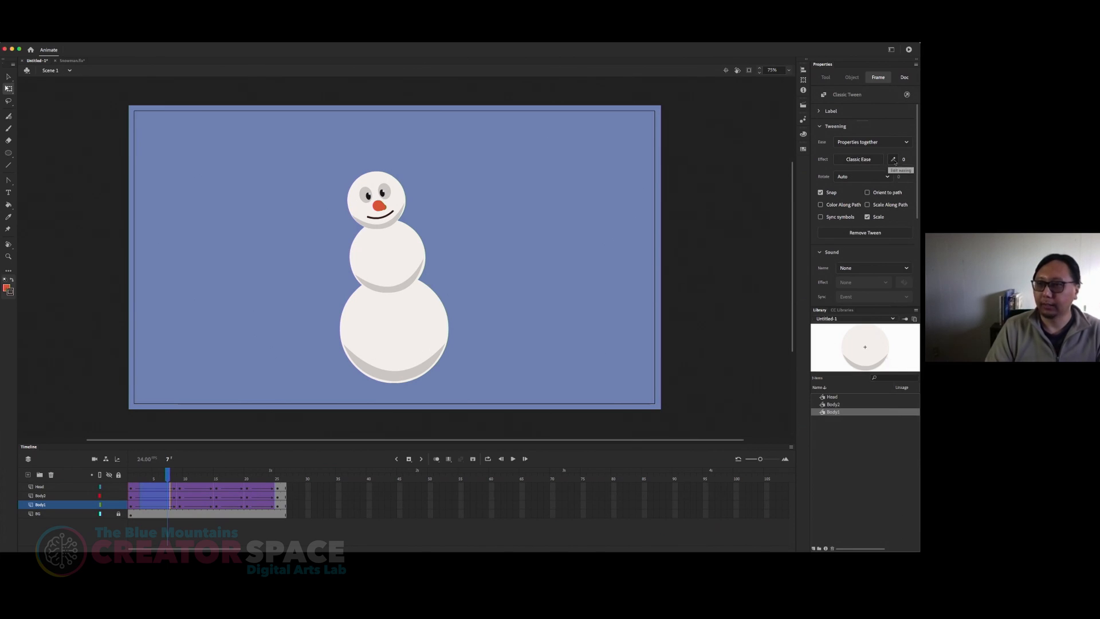
{"action": "left_click", "coordinate": [893, 160]}
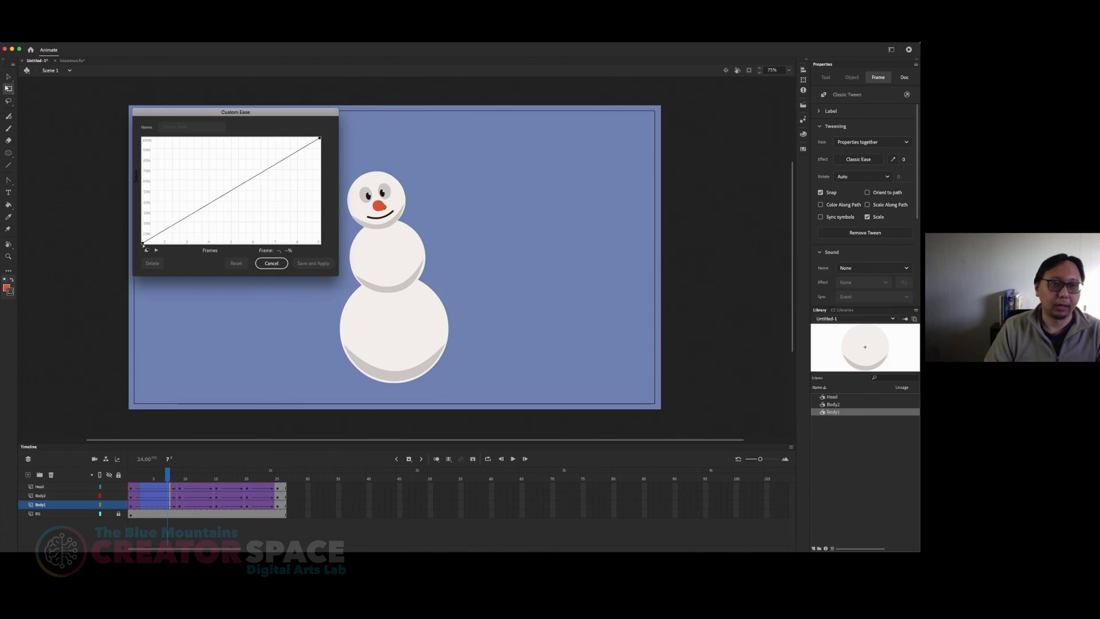
{"action": "left_click", "coordinate": [201, 213]}
{"action": "left_click_drag", "start_coordinate": [202, 230], "coordinate": [221, 251]}
{"action": "left_click_drag", "start_coordinate": [321, 139], "coordinate": [230, 116]}
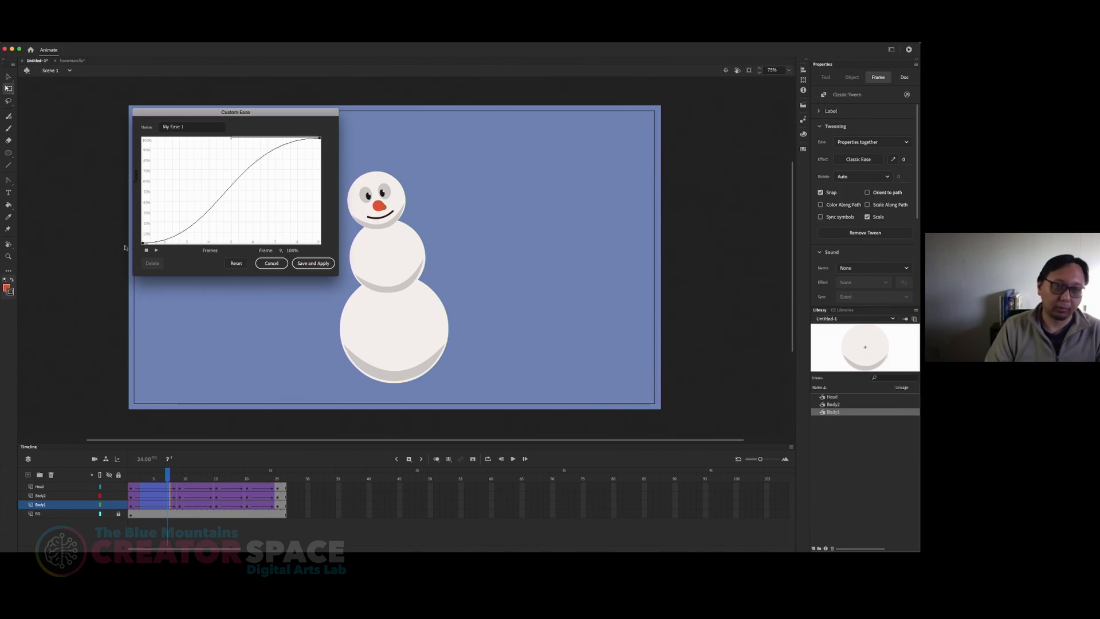
{"action": "left_click", "coordinate": [313, 265]}
Play the animation repeatedly from frame 1 to review the eased snowman motion
{"action": "key", "text": "Return"}
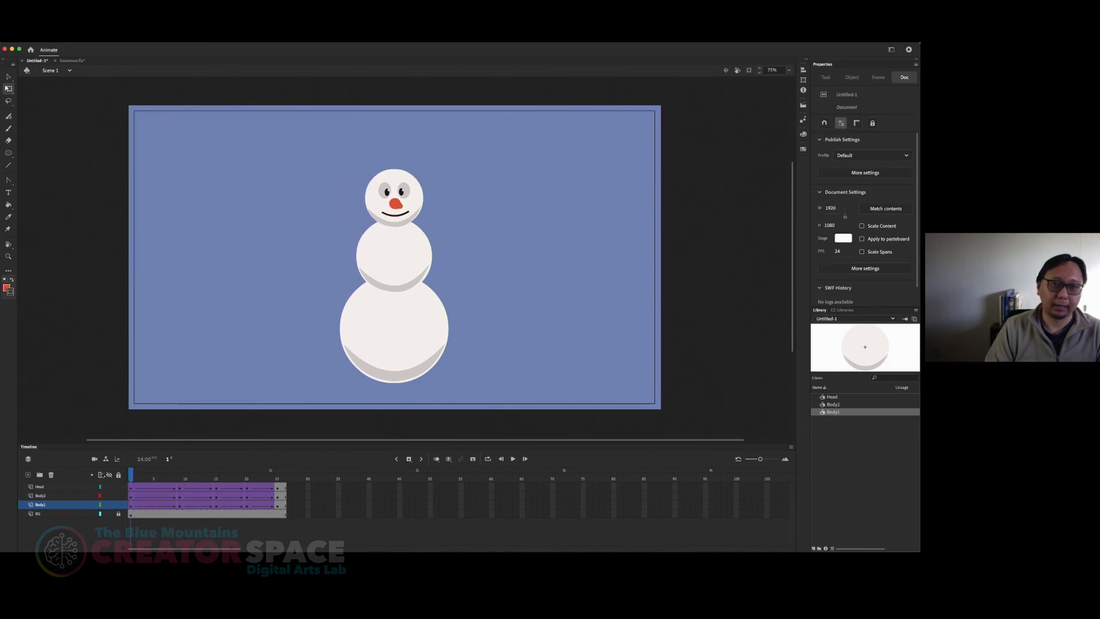
{"action": "key", "text": "Return"}
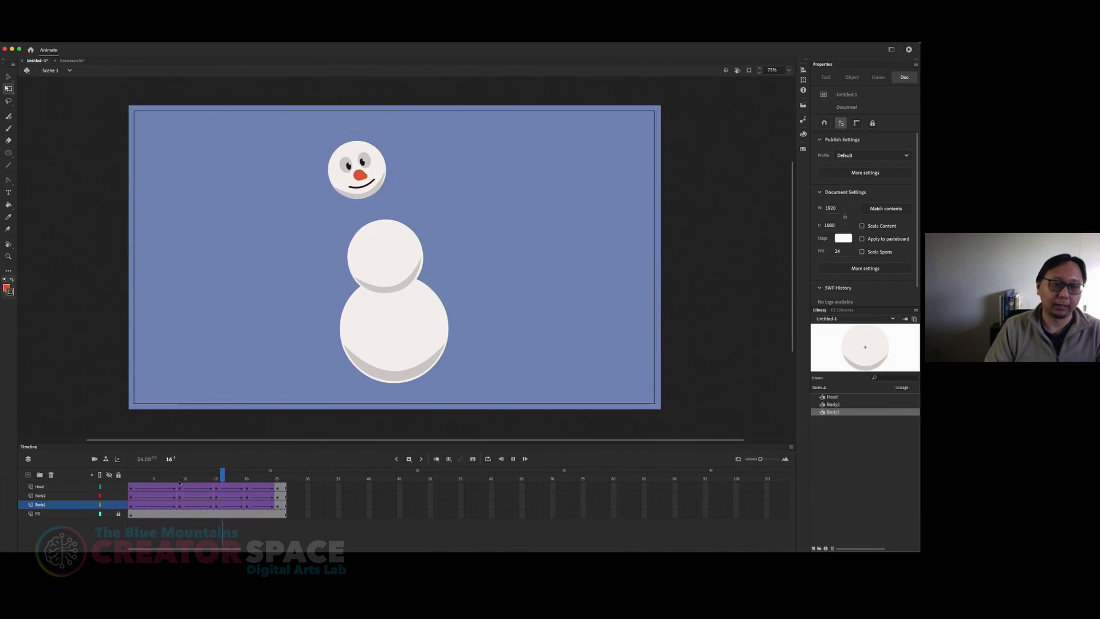
{"action": "left_click", "coordinate": [138, 479]}
{"action": "left_click", "coordinate": [126, 475]}
{"action": "key", "text": "Return"}
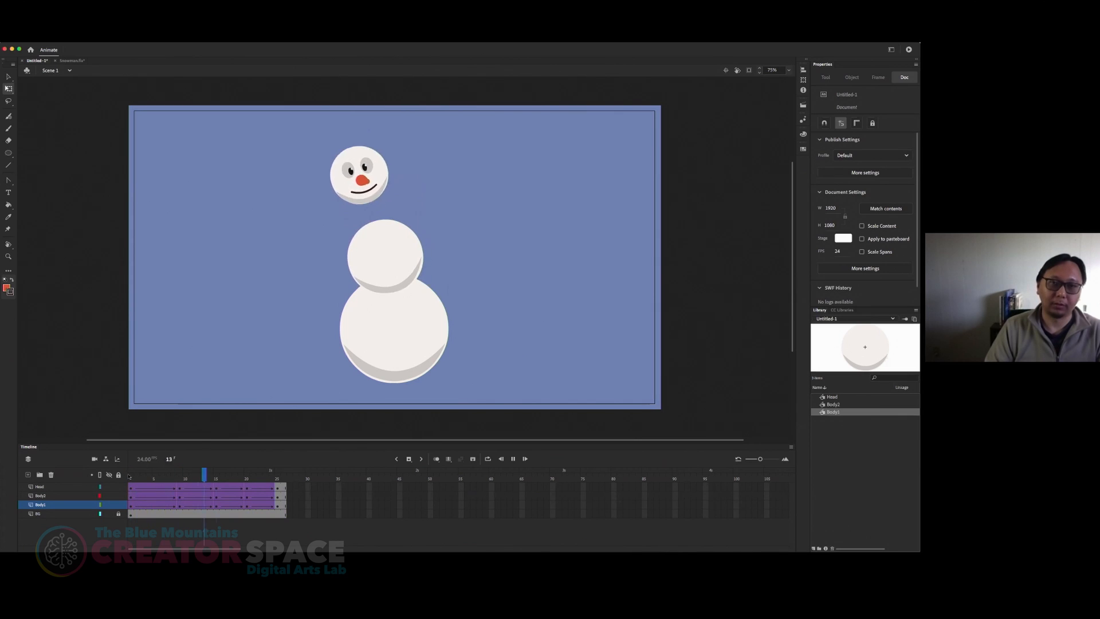
{"action": "left_click_drag", "start_coordinate": [196, 478], "coordinate": [129, 476]}
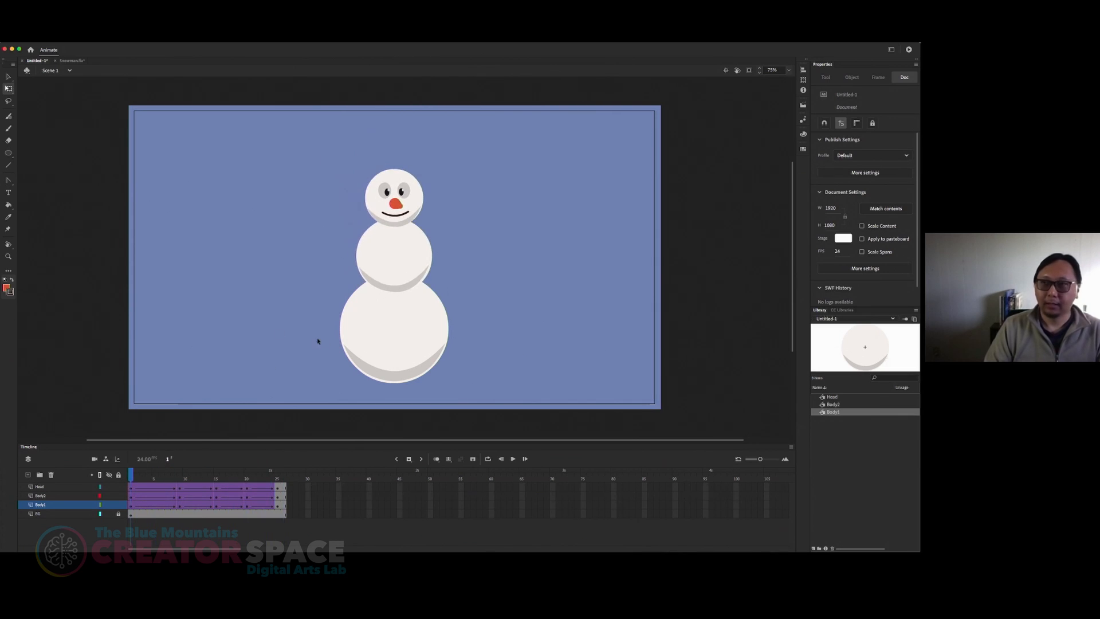